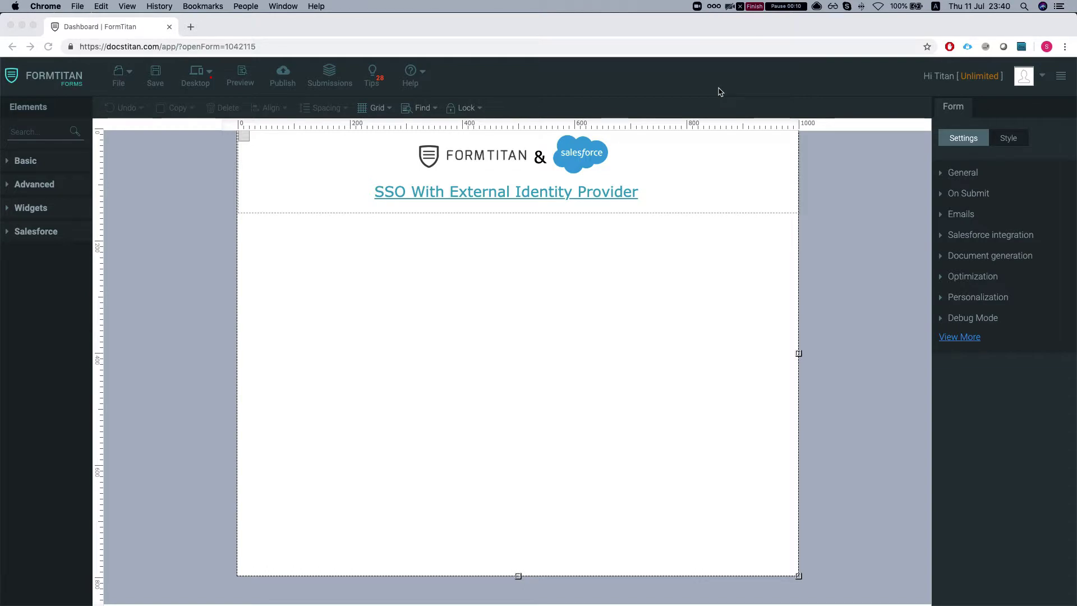
Open My Account's Push Settings and scroll to the Not Authenticated SSO integration entry
{"action": "left_click", "coordinate": [1031, 77]}
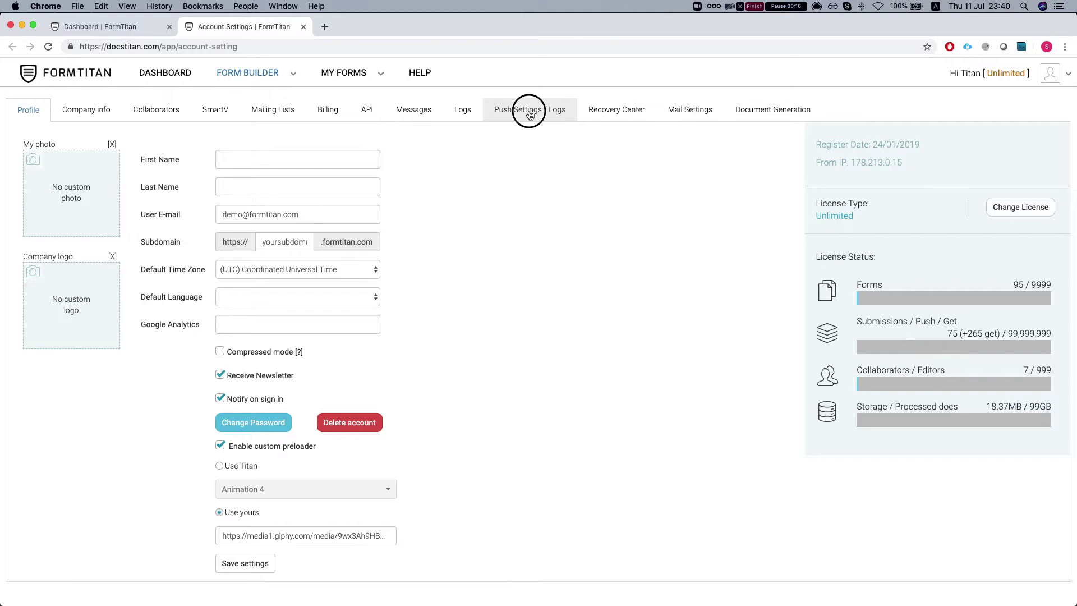
{"action": "scroll", "coordinate": [280, 337], "scroll_direction": "down", "scroll_amount": 5}
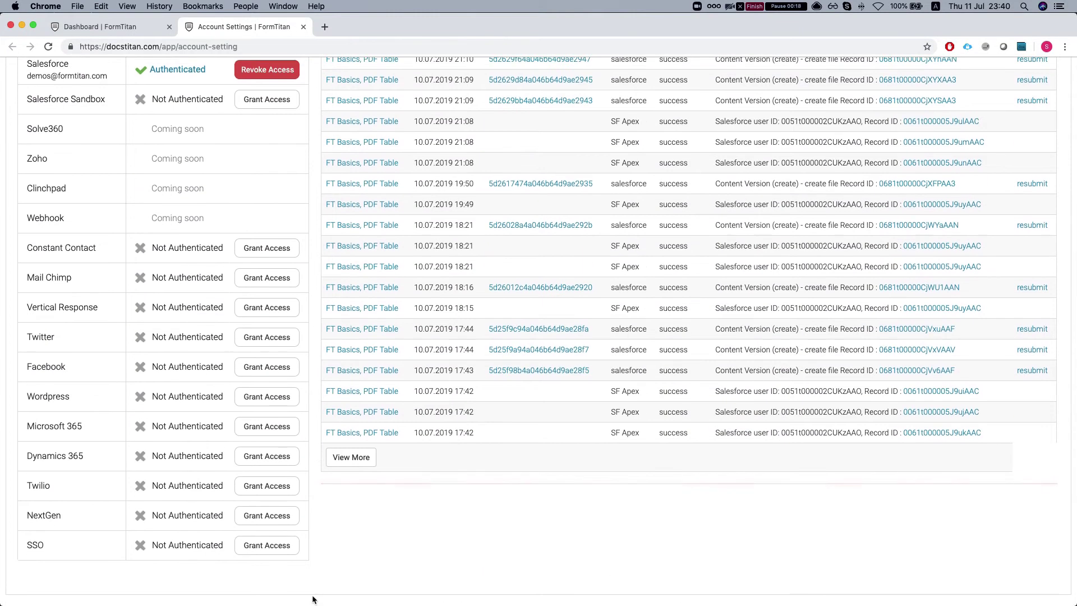
{"action": "double_click", "coordinate": [29, 543]}
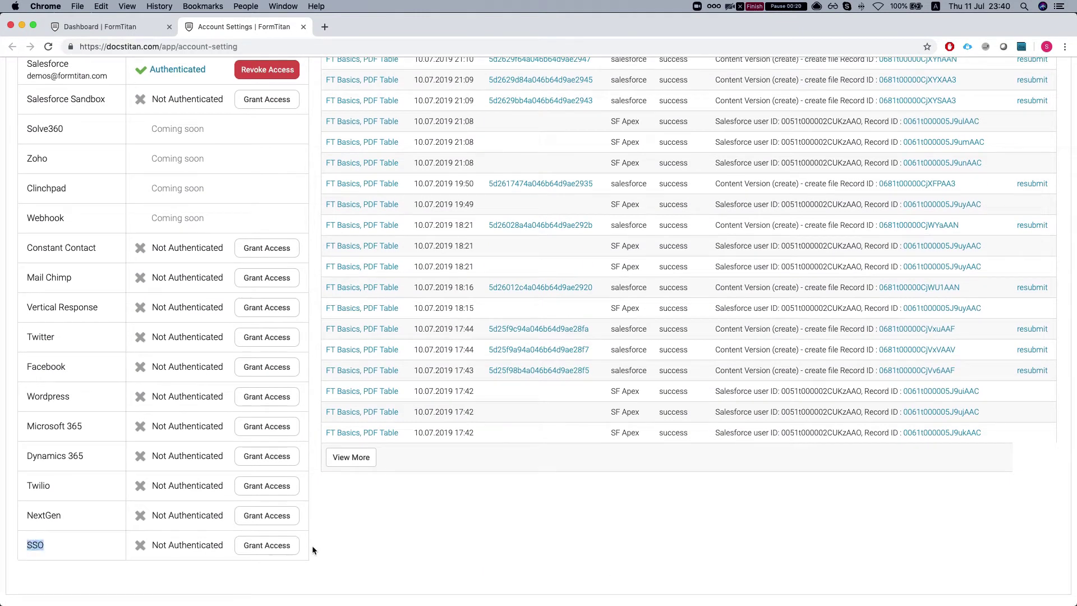
Start SSO Grant Access, then tile the browser left and the OneLogin metadata file right
{"action": "left_click", "coordinate": [283, 545]}
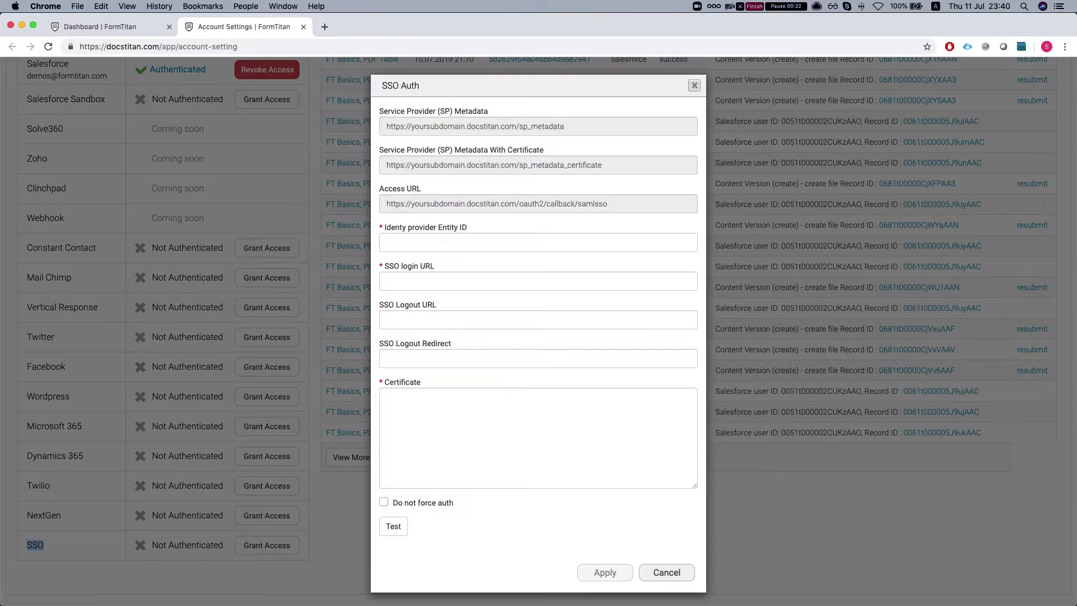
{"action": "key", "text": "super+Tab"}
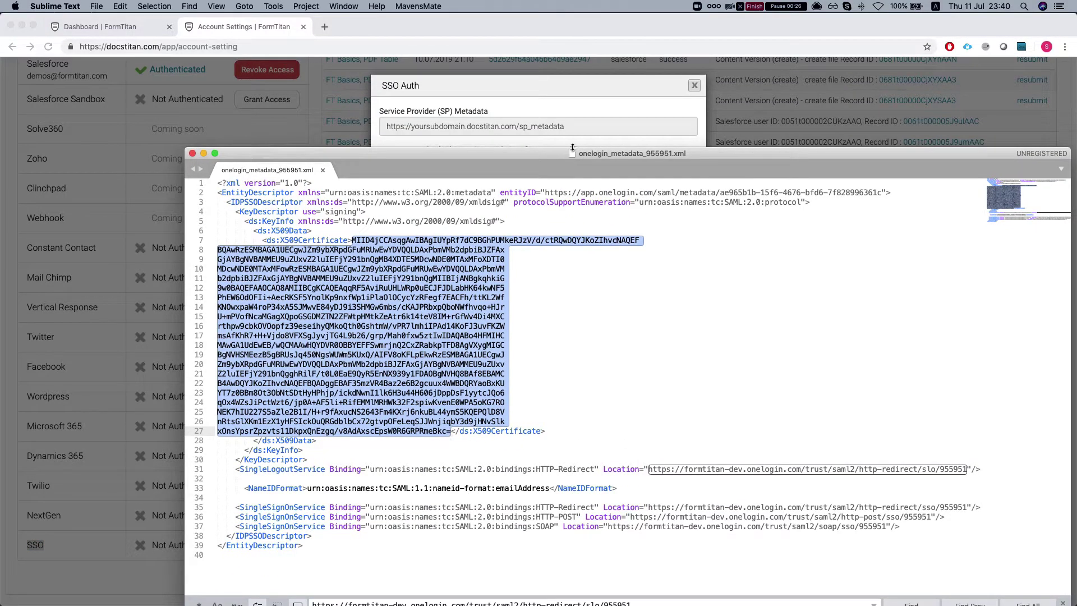
{"action": "left_click", "coordinate": [590, 25]}
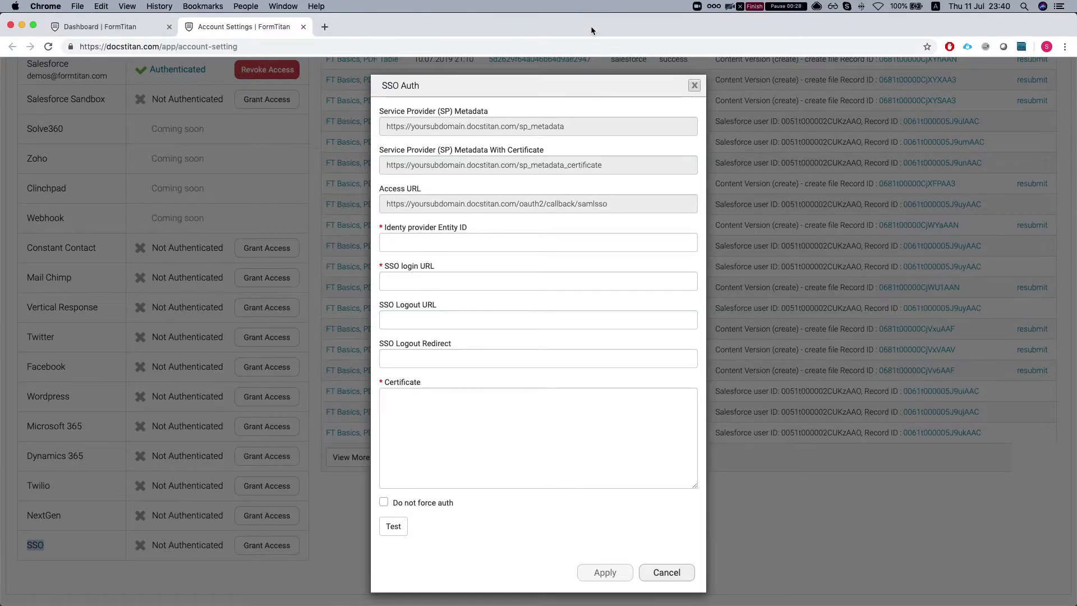
{"action": "key", "text": "ctrl+alt+Left"}
{"action": "key", "text": "super+Tab"}
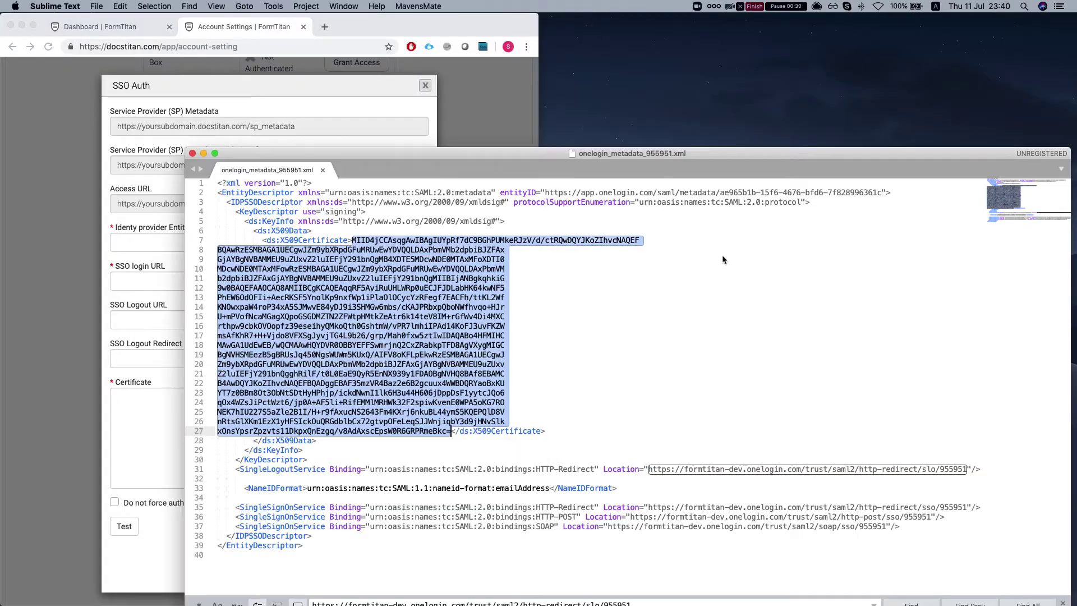
{"action": "key", "text": "ctrl+alt+Right"}
Copy the entityID URL from the metadata into the Identity provider Entity ID field
{"action": "key", "text": "Up"}
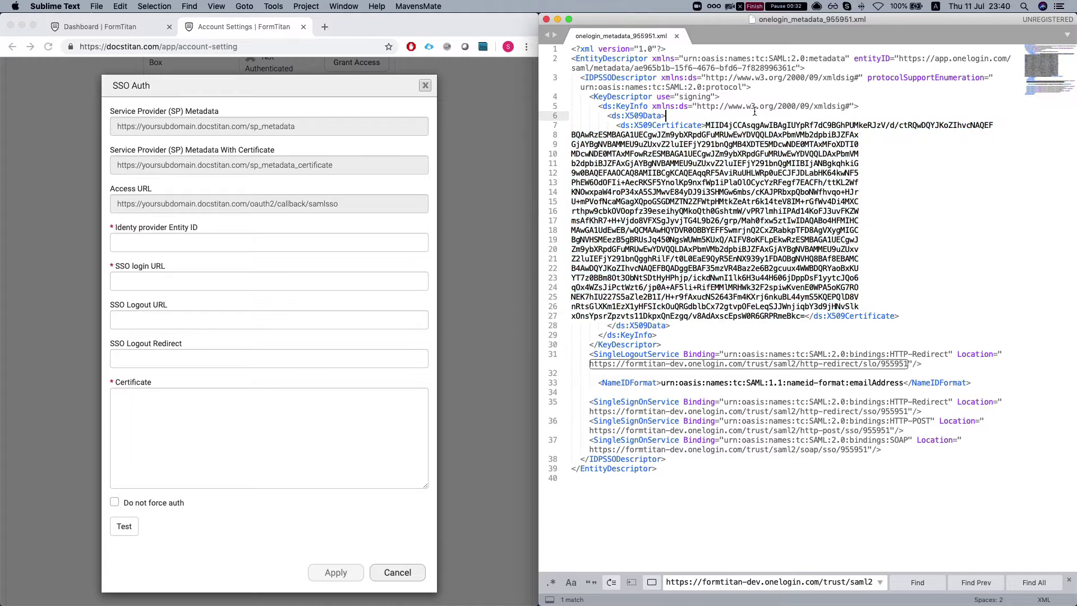
{"action": "left_click_drag", "start_coordinate": [899, 59], "coordinate": [799, 68]}
{"action": "key", "text": "super+c"}
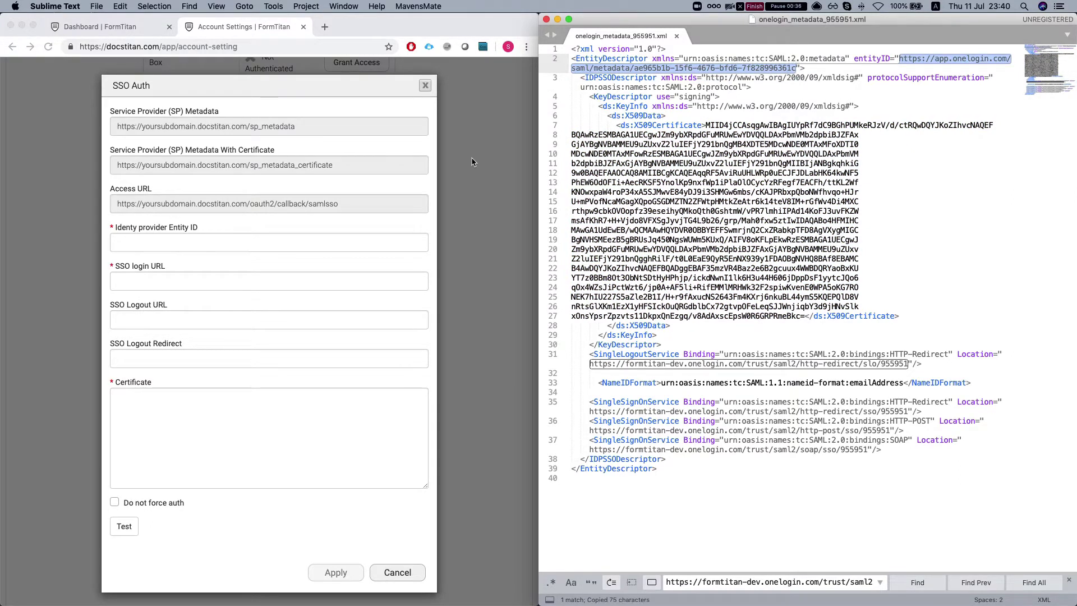
{"action": "left_click", "coordinate": [206, 249]}
{"action": "key", "text": "super+v"}
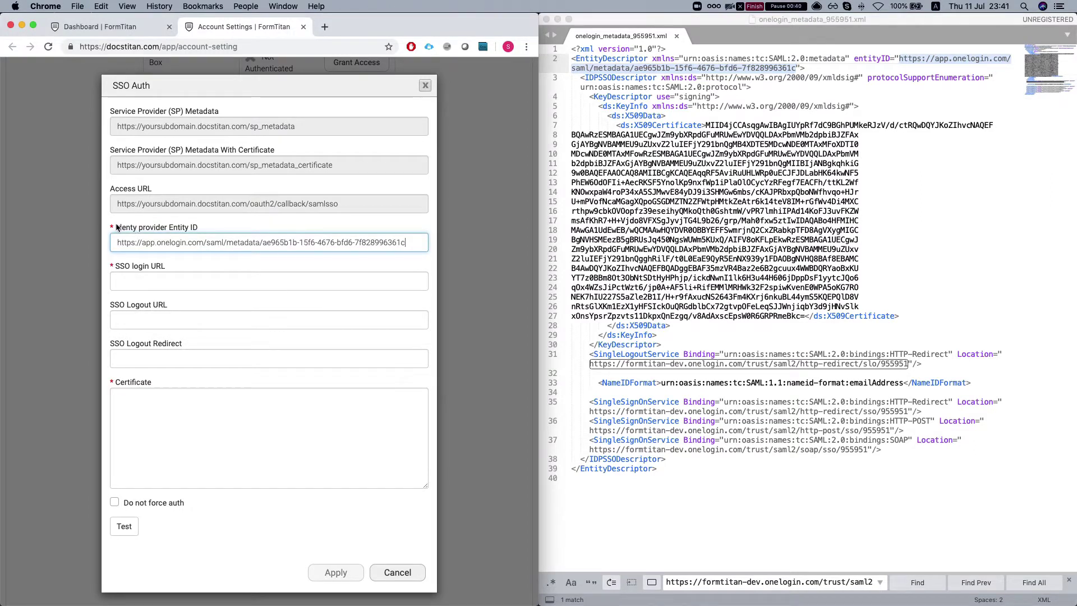
{"action": "left_click_drag", "start_coordinate": [117, 226], "coordinate": [218, 227]}
Copy the X.509 certificate text from the OneLogin metadata file
{"action": "left_click", "coordinate": [221, 227]}
{"action": "left_click", "coordinate": [682, 172]}
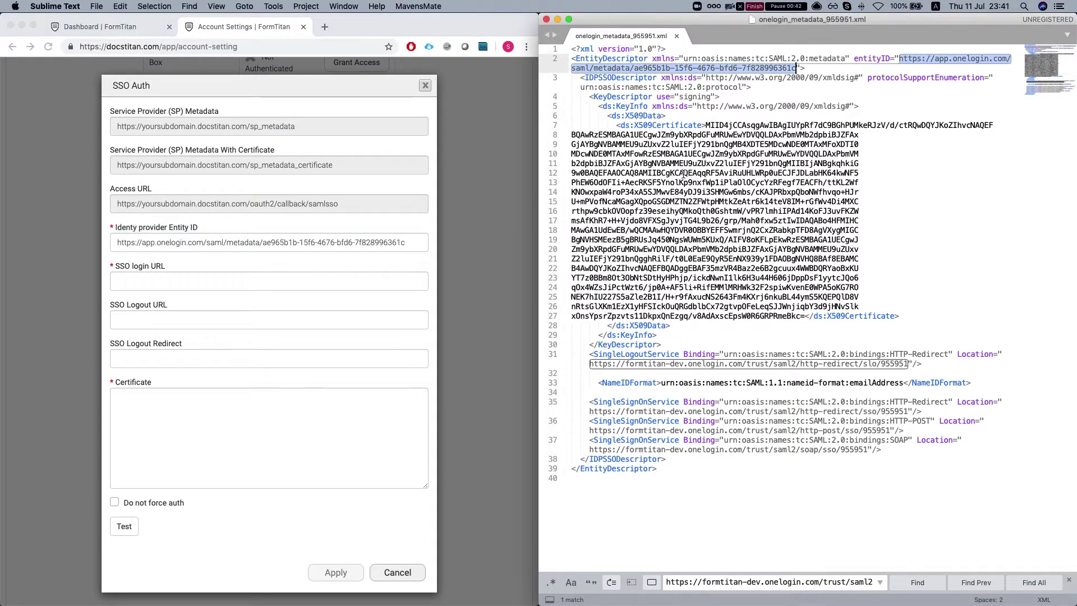
{"action": "left_click_drag", "start_coordinate": [705, 126], "coordinate": [805, 317]}
{"action": "key", "text": "super+c"}
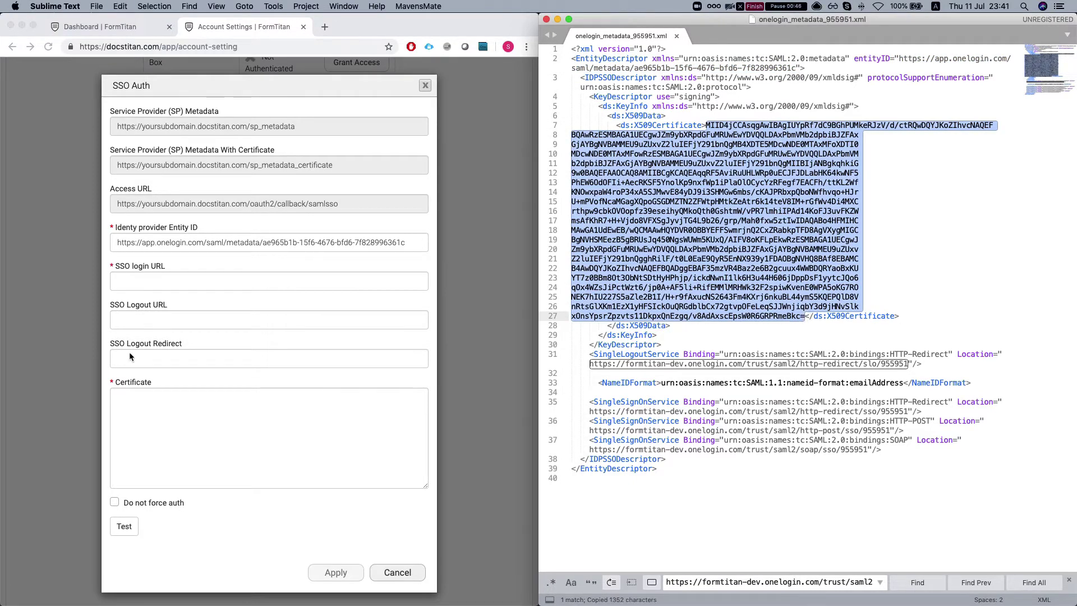
Paste the certificate and set SSO login URL to the metadata's HTTP-POST sign-on URL
{"action": "left_click", "coordinate": [168, 426]}
{"action": "key", "text": "super+v"}
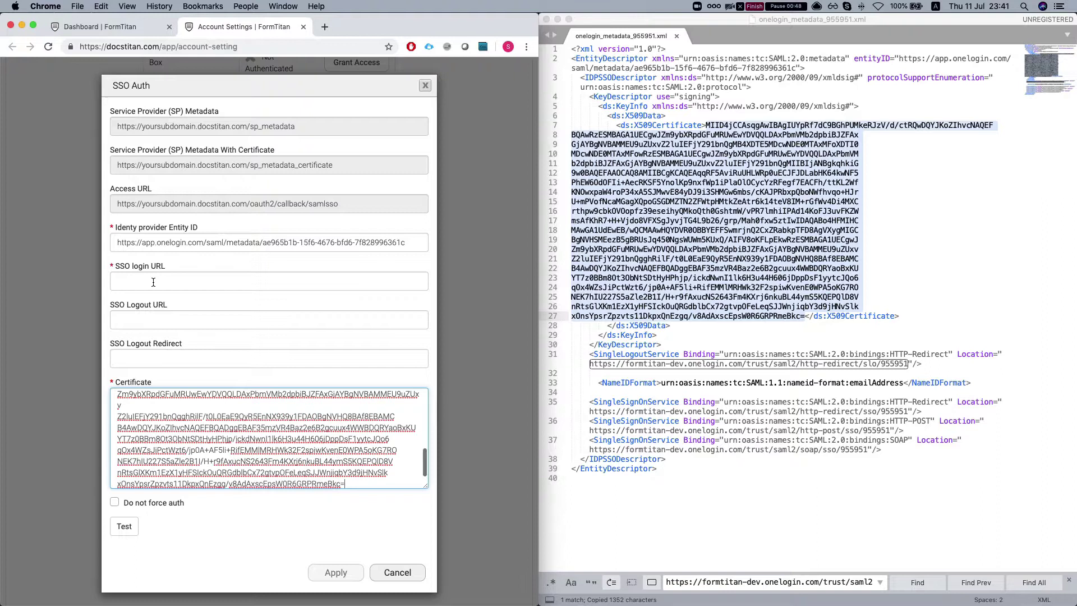
{"action": "left_click", "coordinate": [153, 282]}
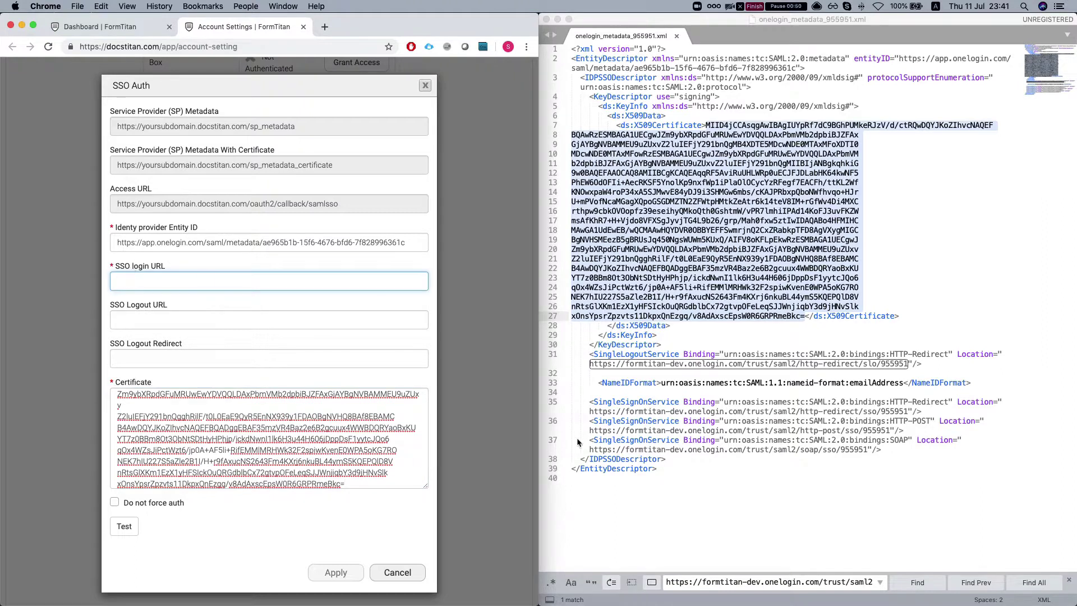
{"action": "key", "text": "super+Tab"}
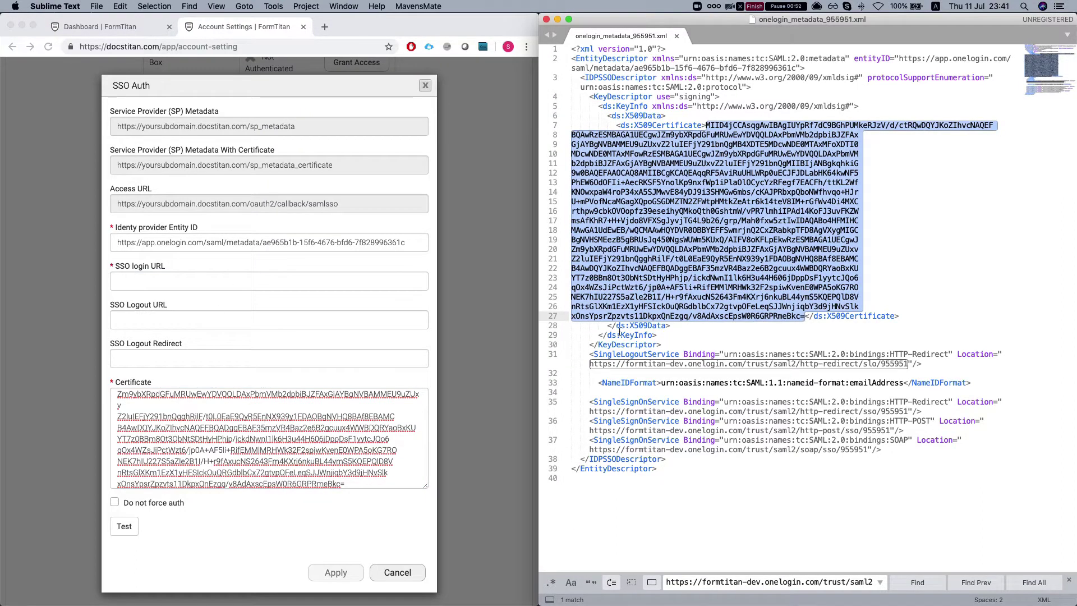
{"action": "left_click", "coordinate": [712, 440]}
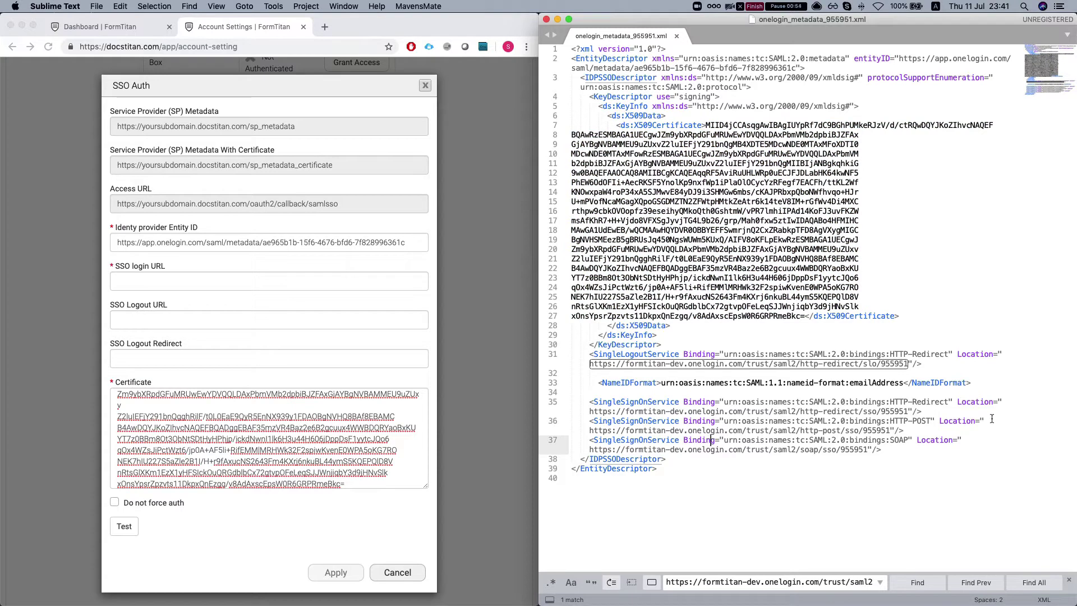
{"action": "left_click_drag", "start_coordinate": [591, 430], "coordinate": [890, 428]}
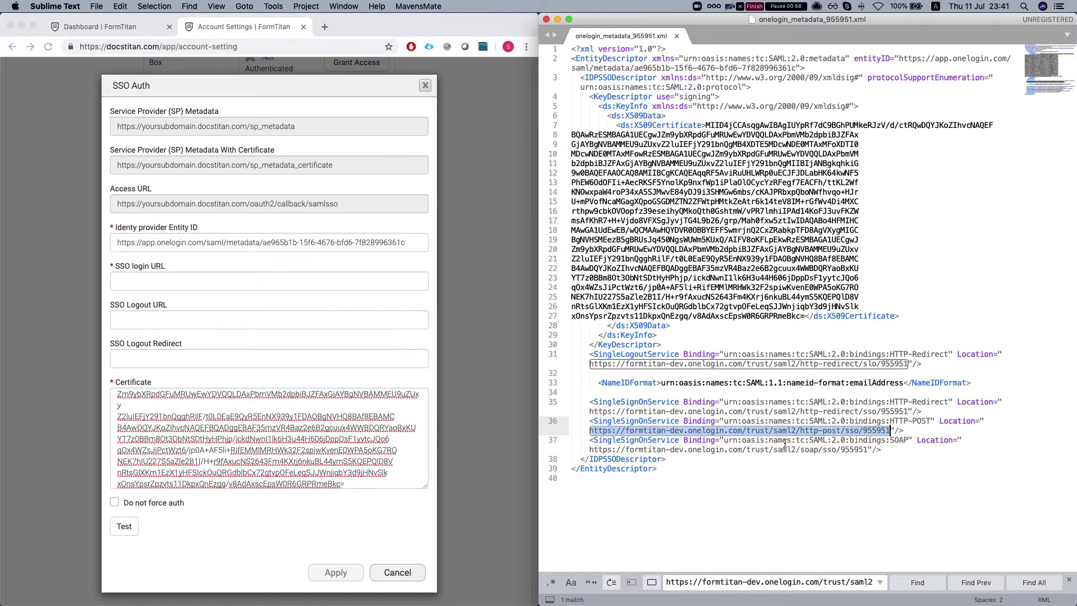
{"action": "key", "text": "super+c"}
{"action": "left_click", "coordinate": [140, 281]}
{"action": "key", "text": "super+v"}
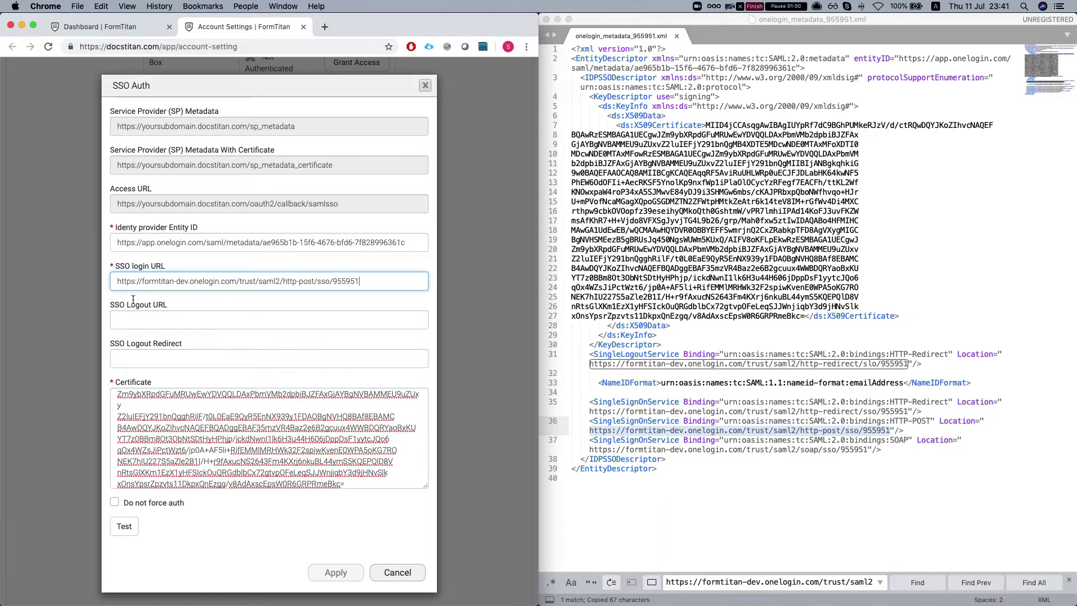
Fill SSO Logout URL with the metadata's logout service URL from line 31
{"action": "left_click", "coordinate": [155, 324]}
{"action": "left_click", "coordinate": [665, 330]}
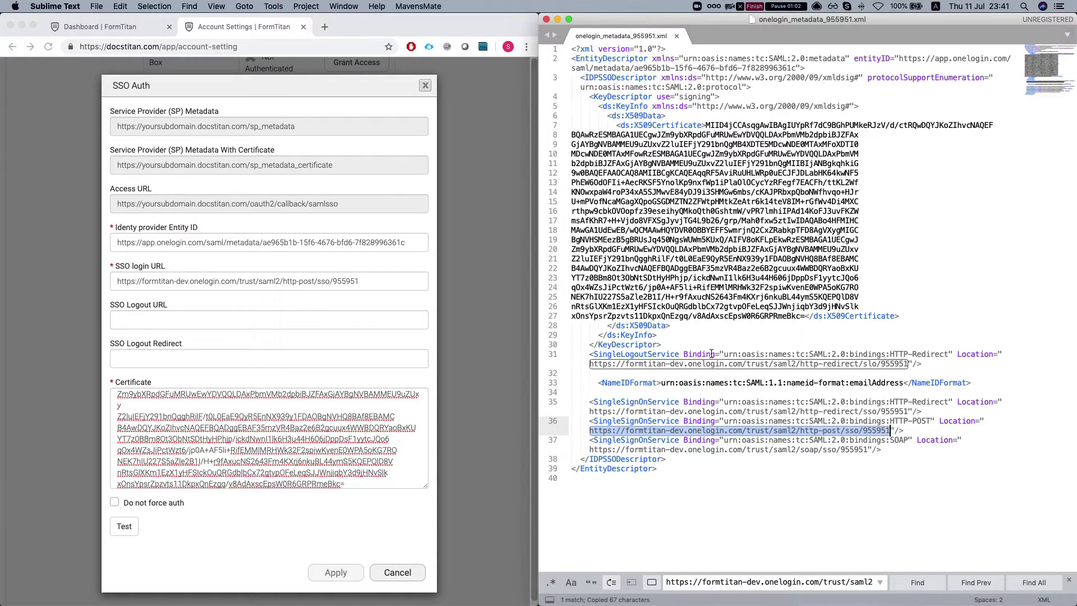
{"action": "left_click", "coordinate": [853, 356]}
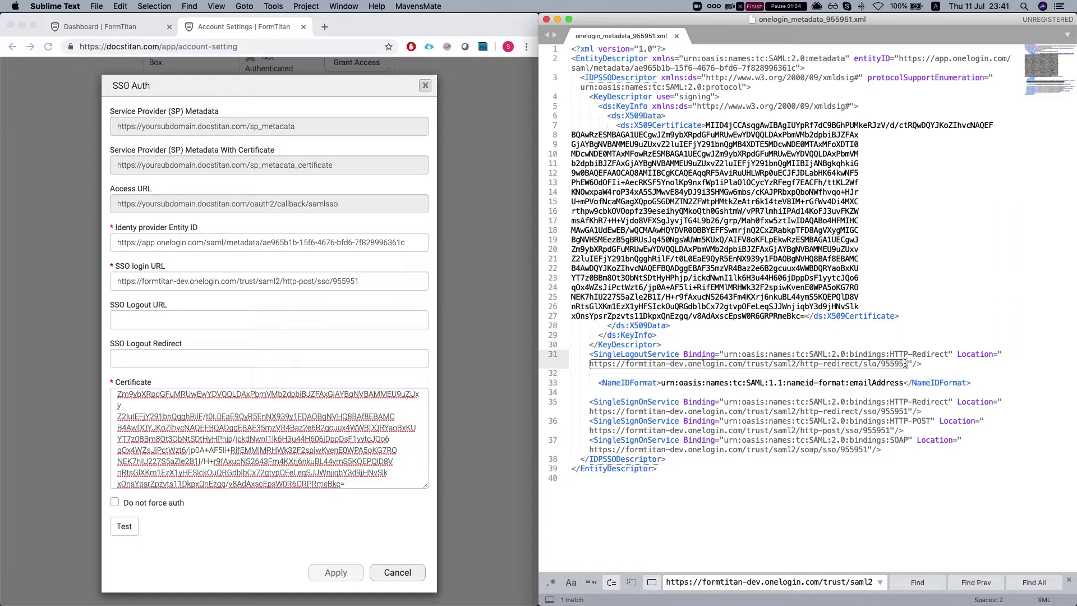
{"action": "left_click_drag", "start_coordinate": [908, 364], "coordinate": [590, 364]}
{"action": "key", "text": "super+c"}
{"action": "left_click", "coordinate": [144, 317]}
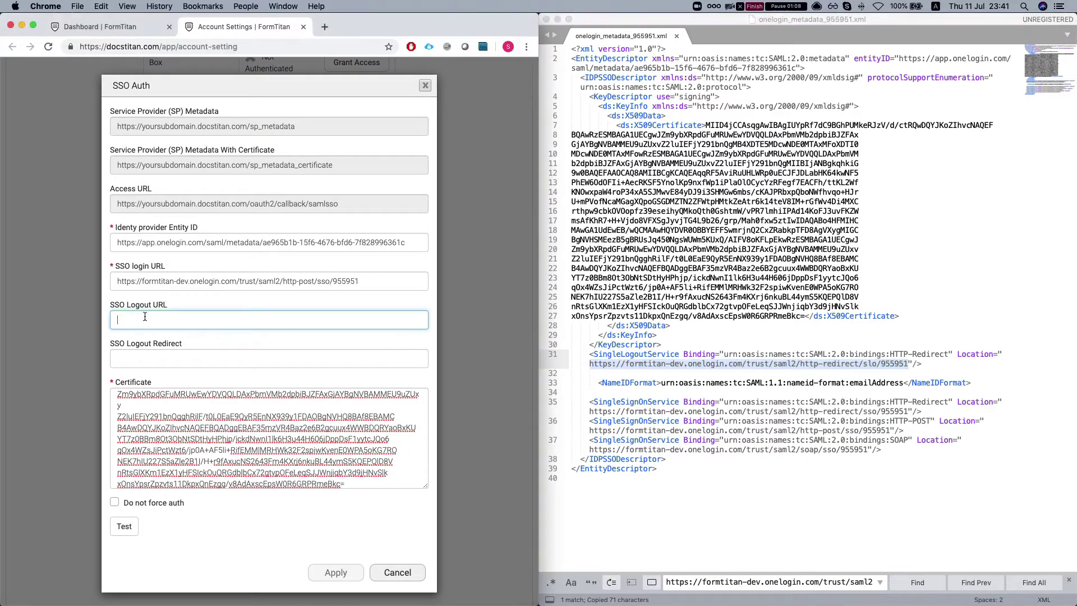
{"action": "key", "text": "super+v"}
{"action": "left_click", "coordinate": [151, 352]}
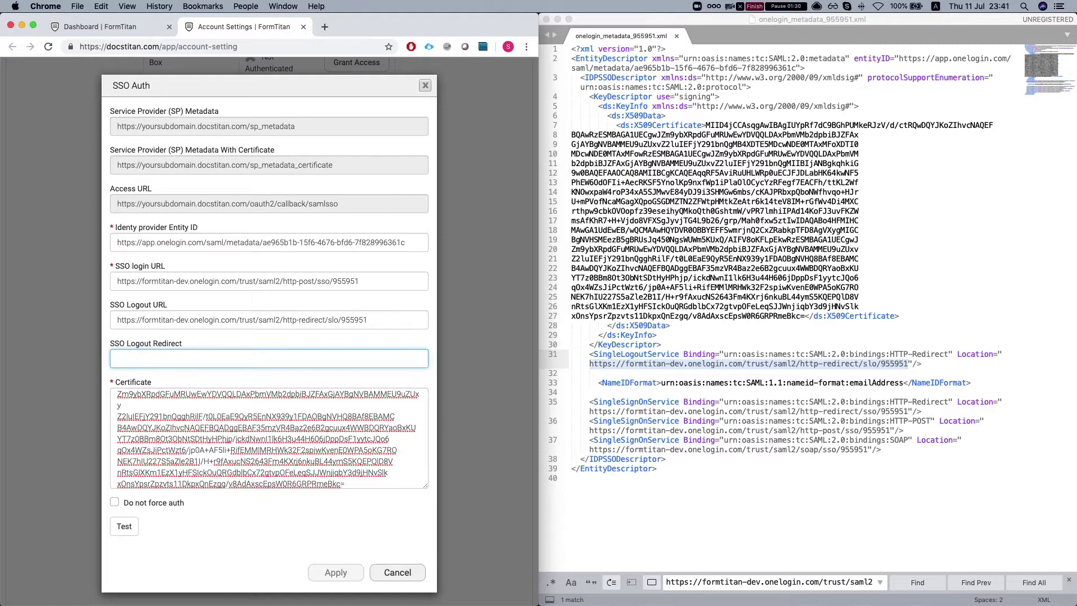
{"action": "type", "text": "https://google.com"}
{"action": "scroll", "coordinate": [183, 418], "scroll_direction": "down", "scroll_amount": 1}
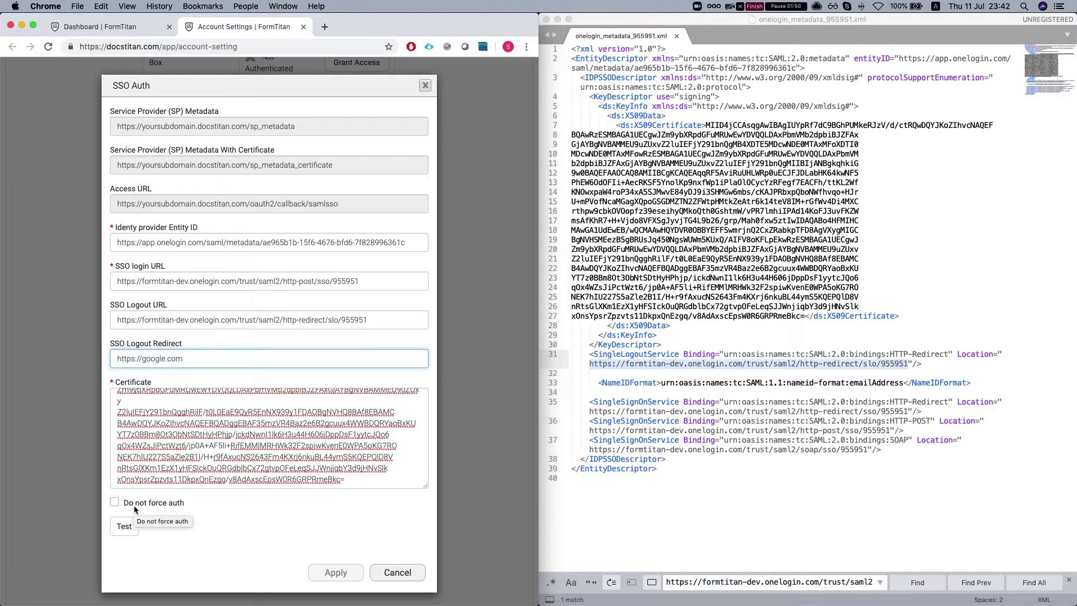
{"action": "left_click", "coordinate": [140, 506]}
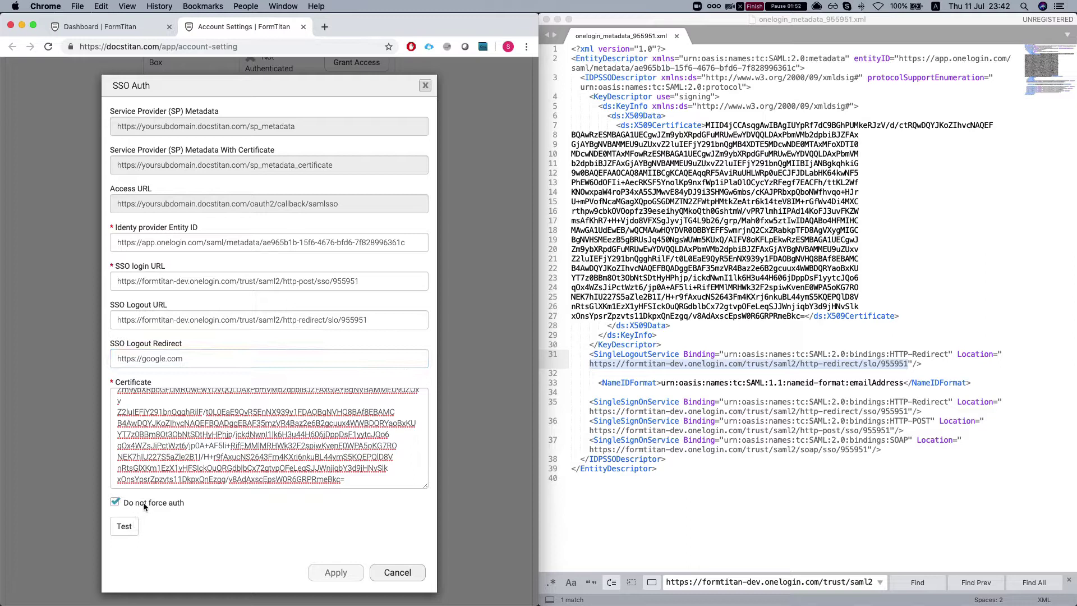
Test the SSO connection by signing in to OneLogin with the username and saved password
{"action": "left_click", "coordinate": [124, 526]}
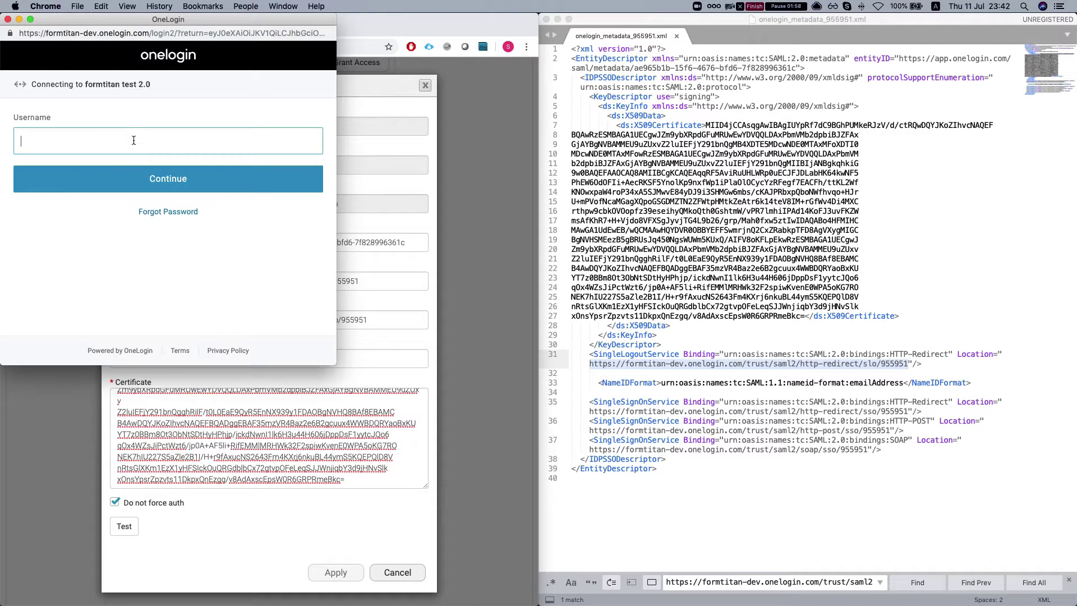
{"action": "key", "text": "Return"}
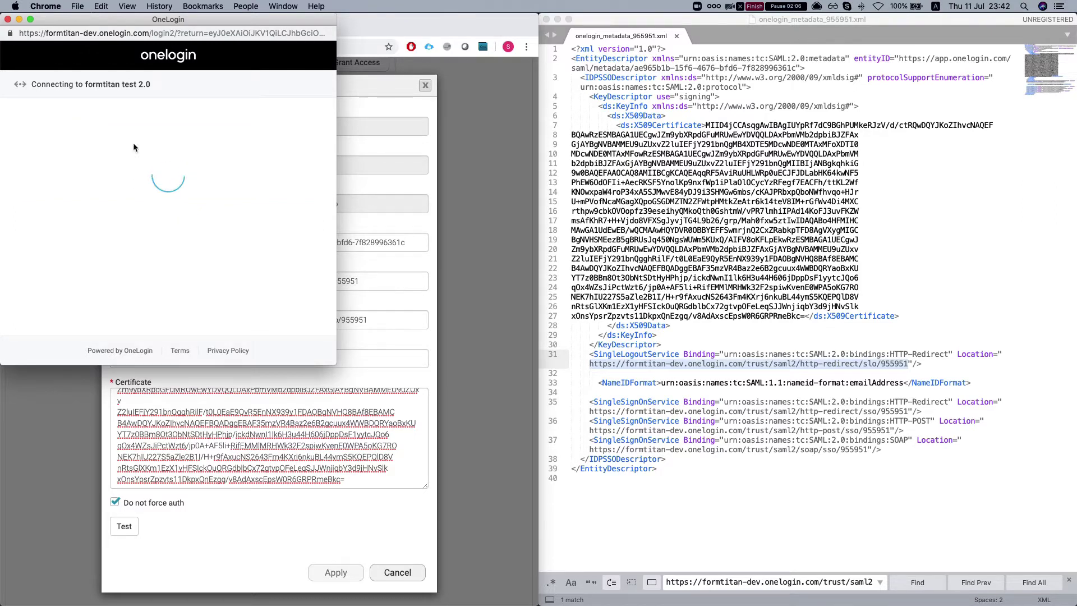
{"action": "left_click", "coordinate": [95, 184]}
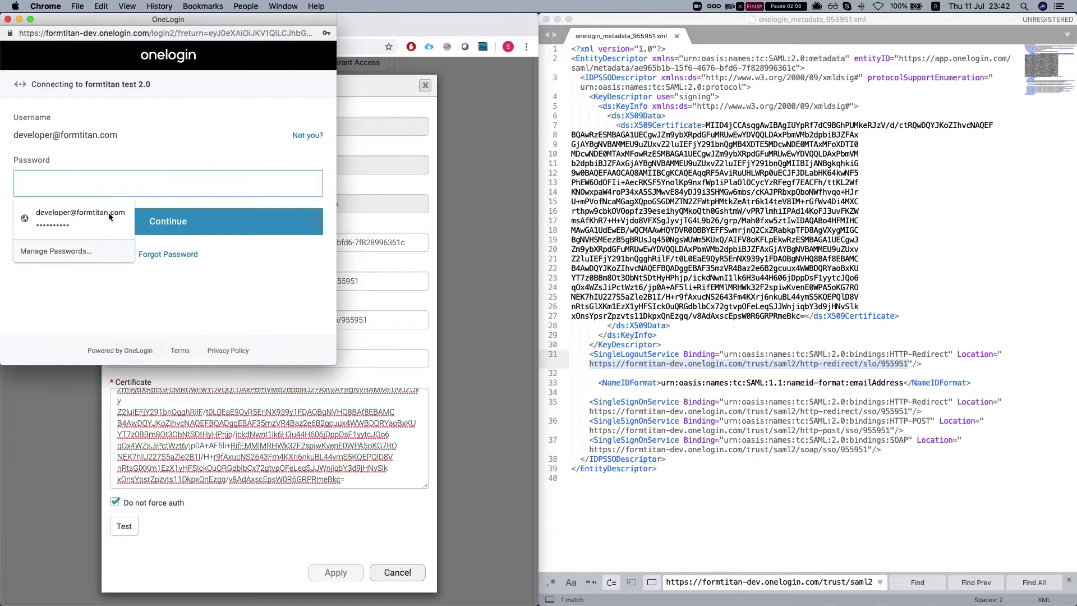
{"action": "left_click", "coordinate": [108, 212]}
{"action": "left_click", "coordinate": [157, 234]}
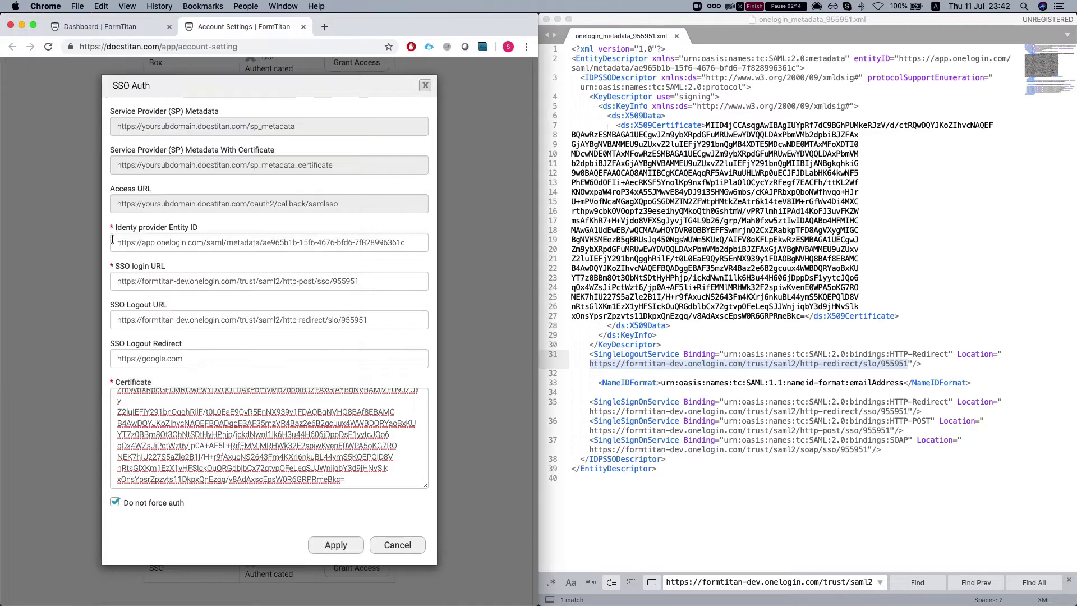
Apply the SSO Auth settings and maximize the browser window
{"action": "left_click", "coordinate": [339, 547]}
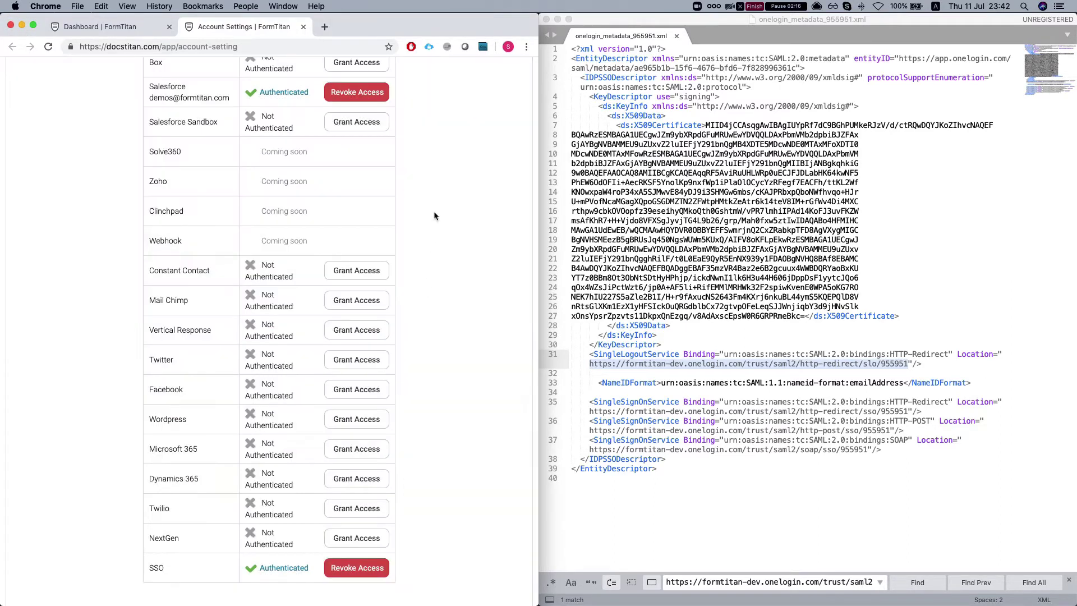
{"action": "double_click", "coordinate": [401, 28]}
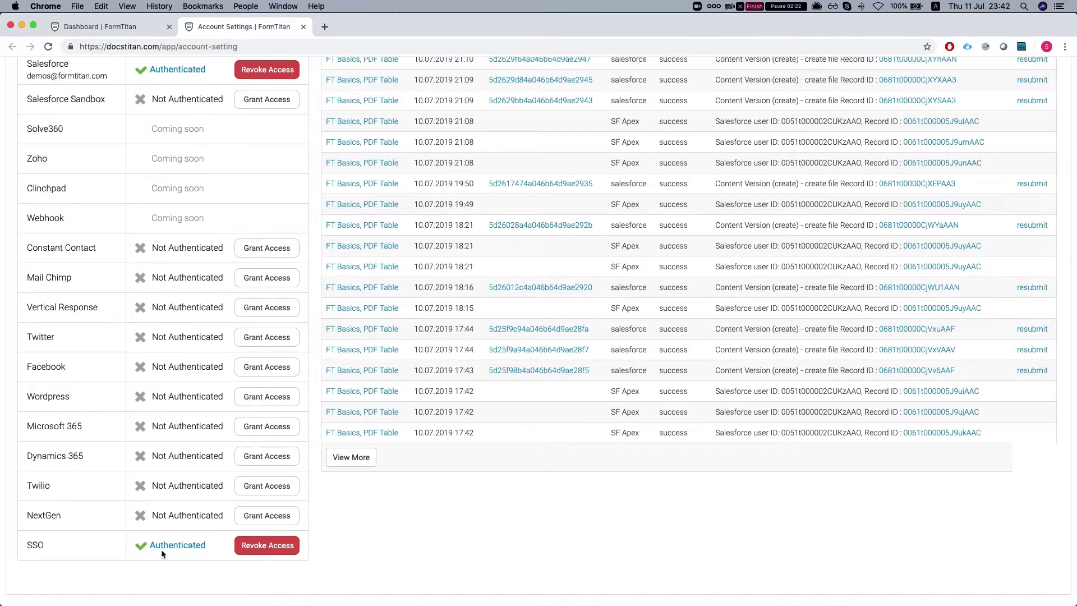
Add a Textbox and an Email field below it from the Elements search
{"action": "left_click", "coordinate": [87, 26]}
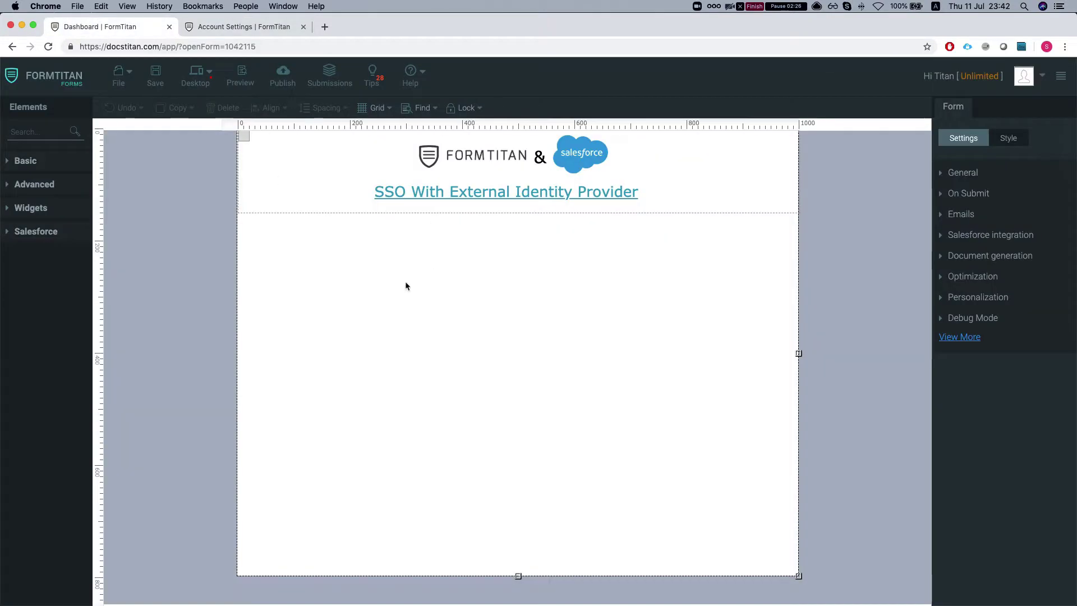
{"action": "left_click", "coordinate": [34, 131]}
{"action": "type", "text": "text"}
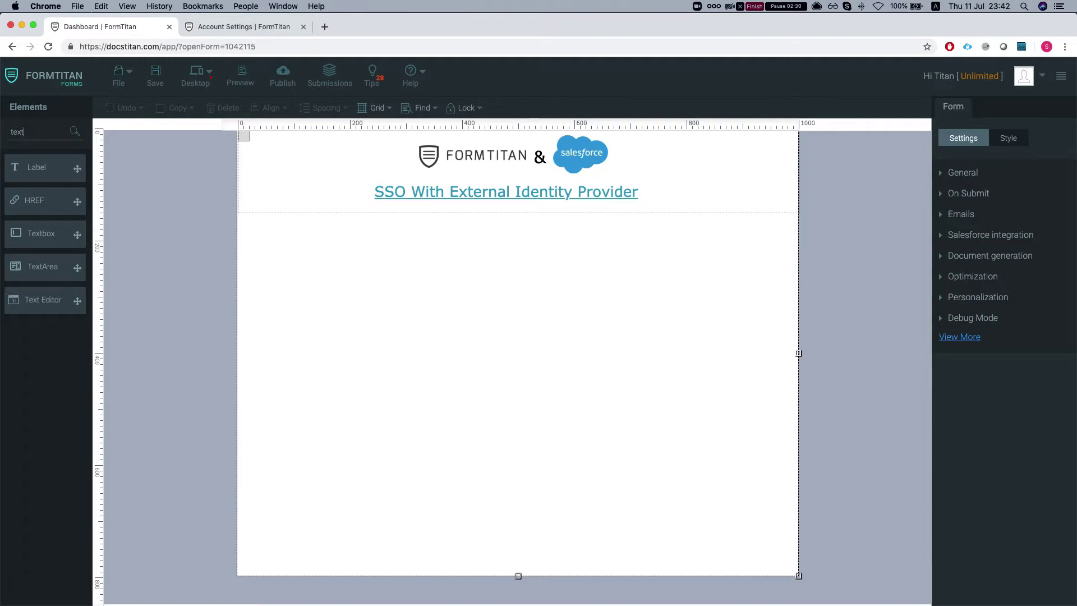
{"action": "left_click_drag", "start_coordinate": [54, 233], "coordinate": [464, 257]}
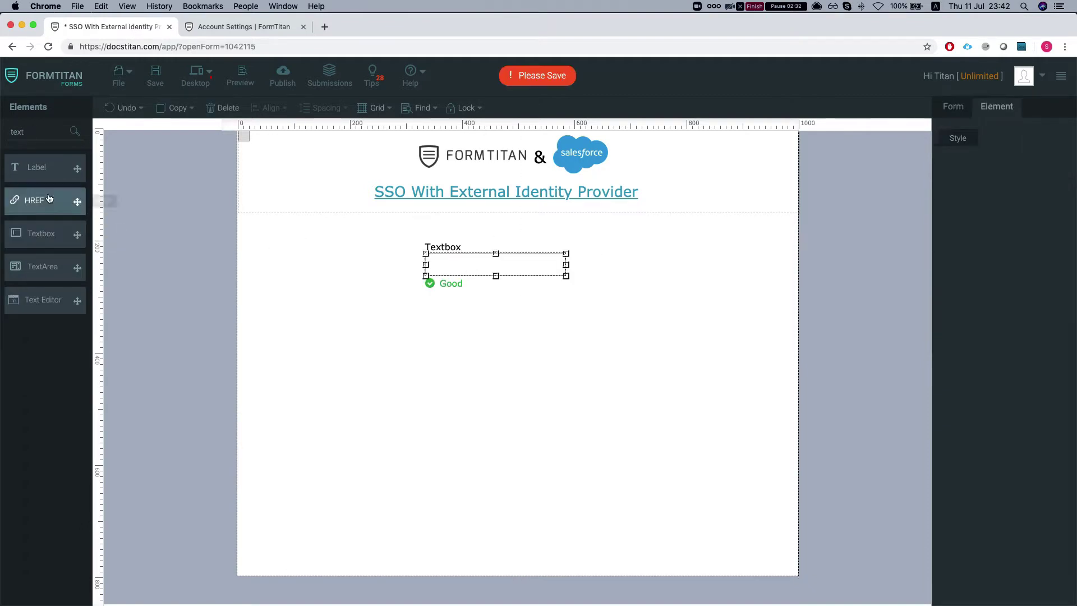
{"action": "double_click", "coordinate": [28, 132]}
{"action": "type", "text": "email"}
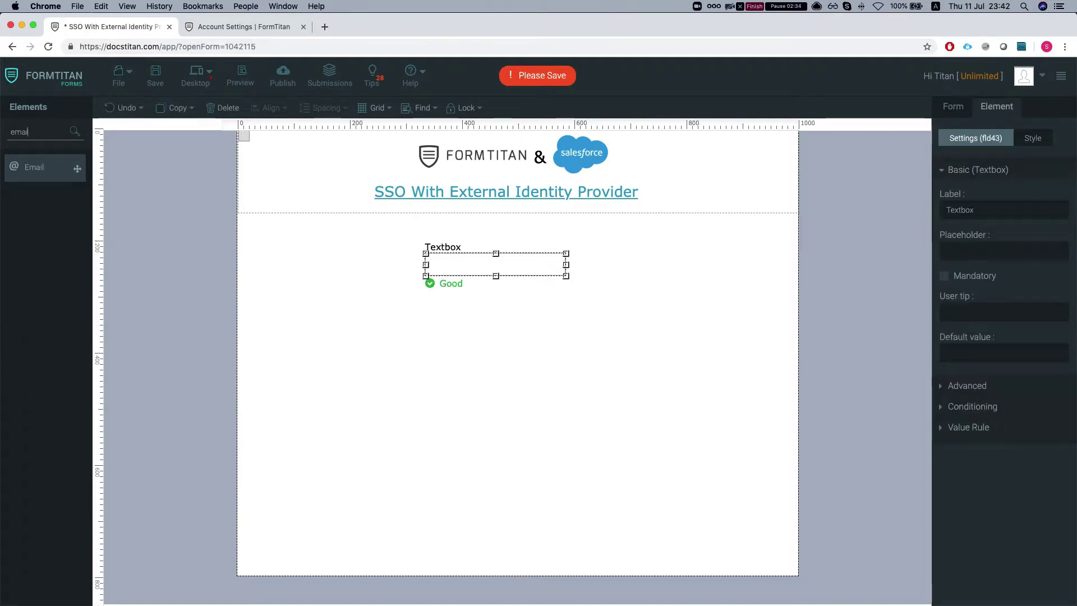
{"action": "left_click_drag", "start_coordinate": [39, 167], "coordinate": [475, 322]}
Rename the textbox label to 'SSO Name'
{"action": "double_click", "coordinate": [443, 245]}
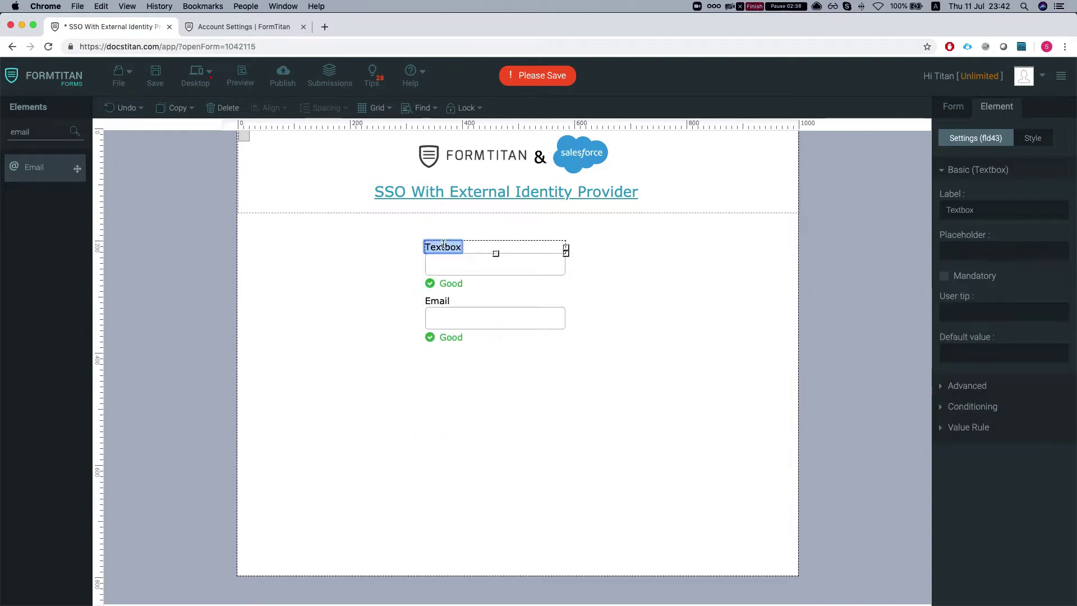
{"action": "type", "text": "Name"}
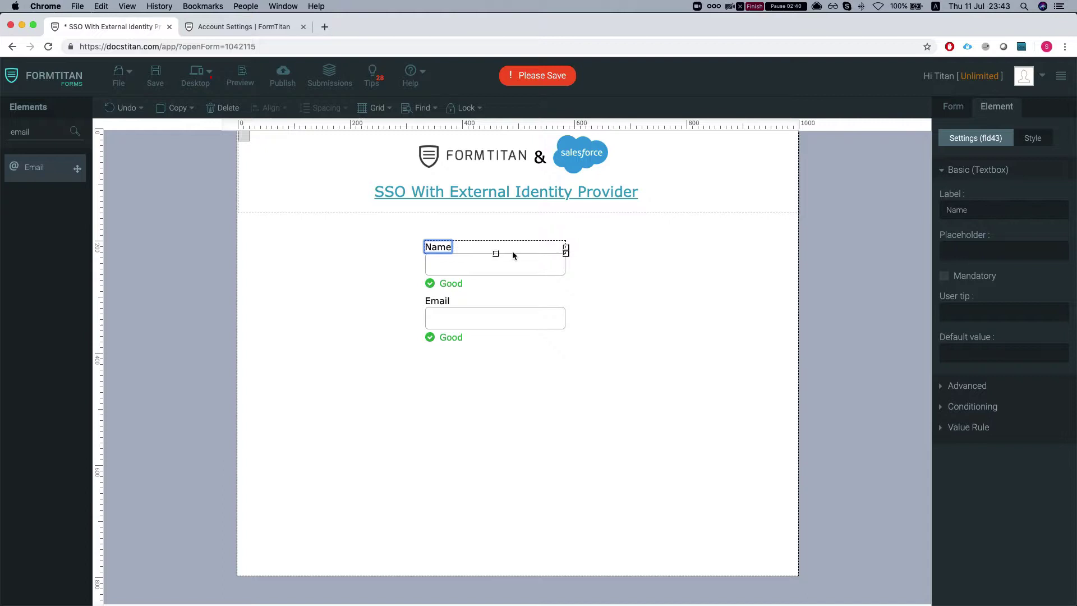
{"action": "left_click", "coordinate": [429, 247]}
{"action": "type", "text": "SSo"}
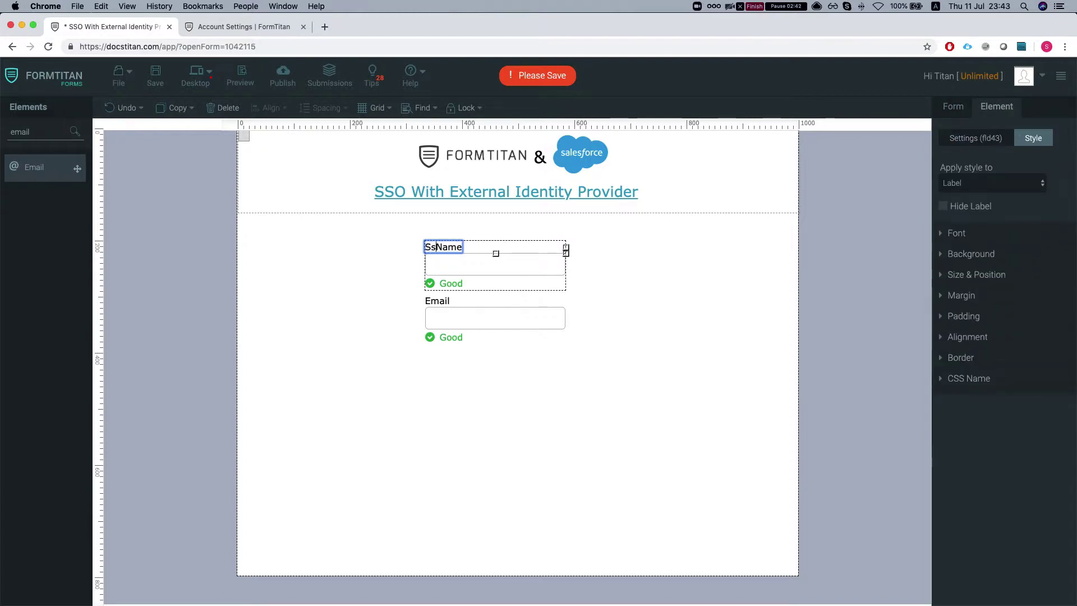
{"action": "key", "text": "BackSpace"}
{"action": "type", "text": "O"}
{"action": "left_click", "coordinate": [589, 320]}
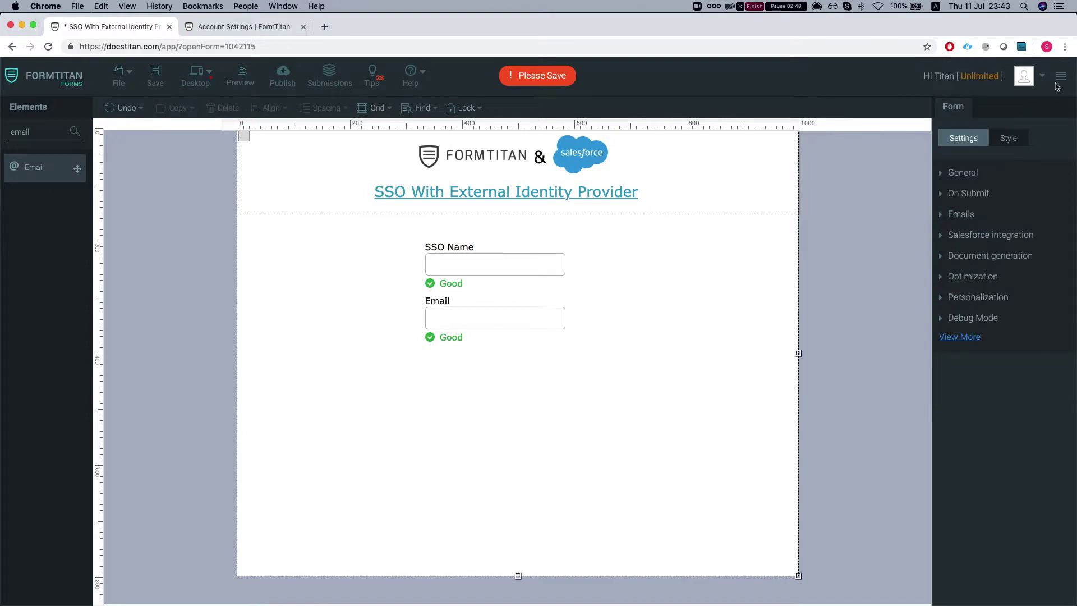
Enable SSO under Form Settings Limits and open its configuration
{"action": "left_click", "coordinate": [957, 338]}
{"action": "left_click", "coordinate": [960, 214]}
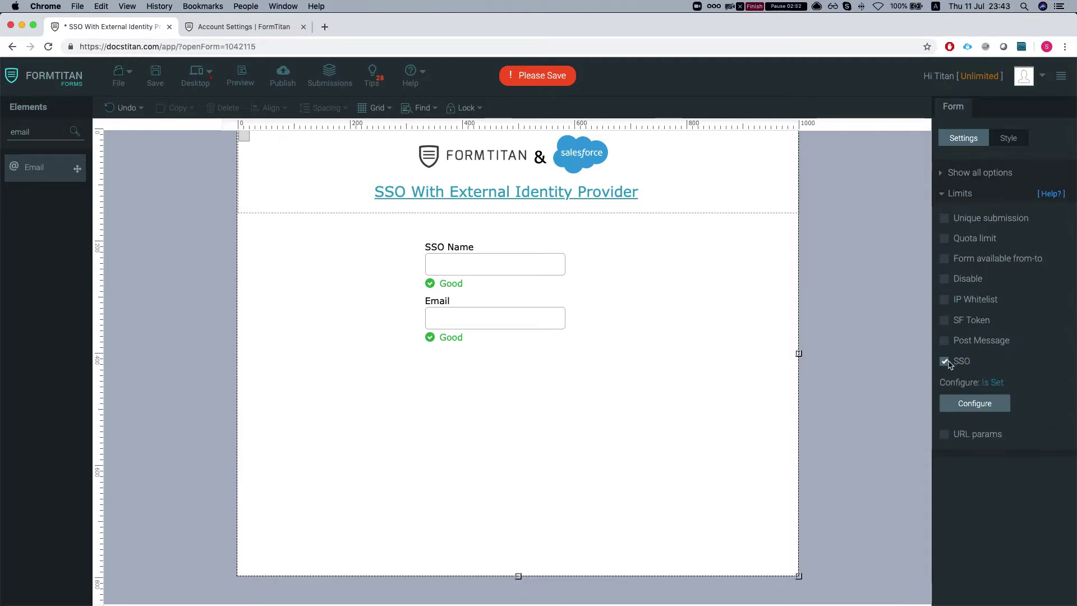
{"action": "left_click", "coordinate": [952, 362]}
{"action": "left_click", "coordinate": [952, 364]}
{"action": "left_click", "coordinate": [974, 403]}
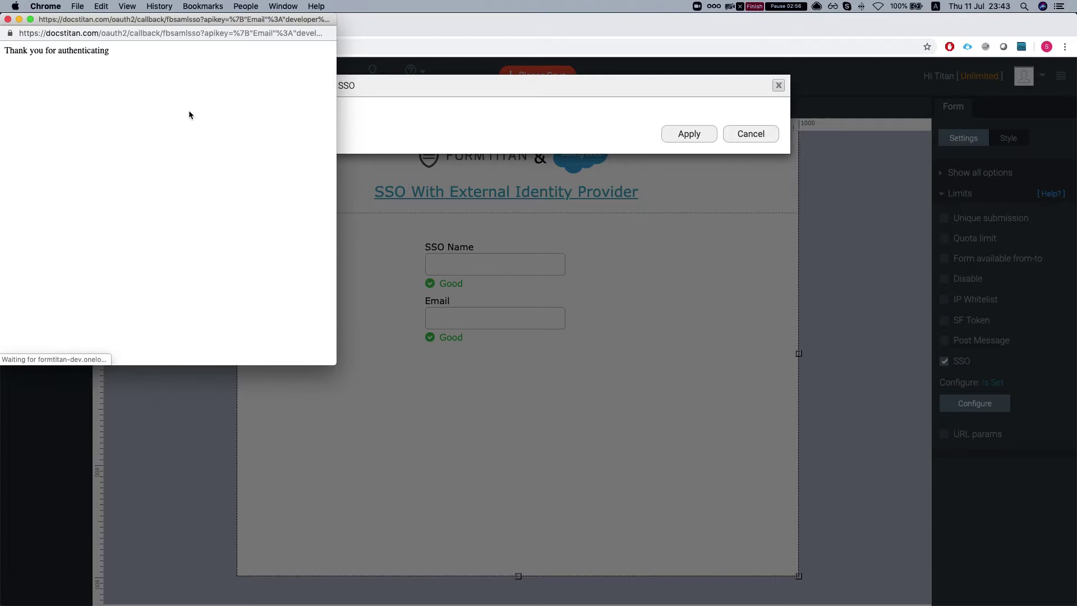
Map SSO Name to the Email attribute and Email to the Name attribute, then apply
{"action": "scroll", "coordinate": [379, 272], "scroll_direction": "down", "scroll_amount": 4}
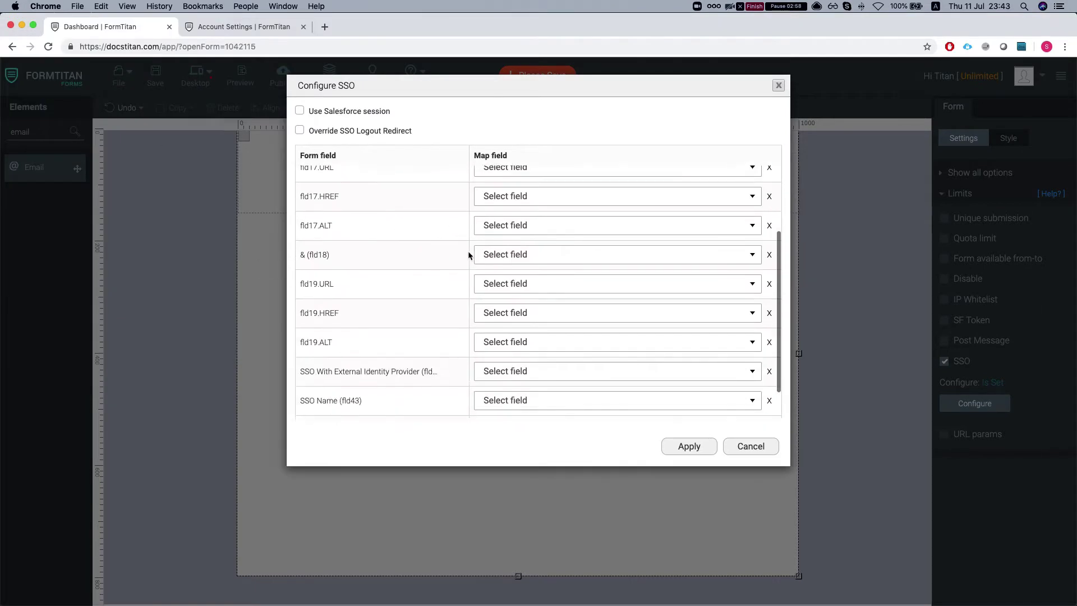
{"action": "scroll", "coordinate": [413, 293], "scroll_direction": "down", "scroll_amount": 2}
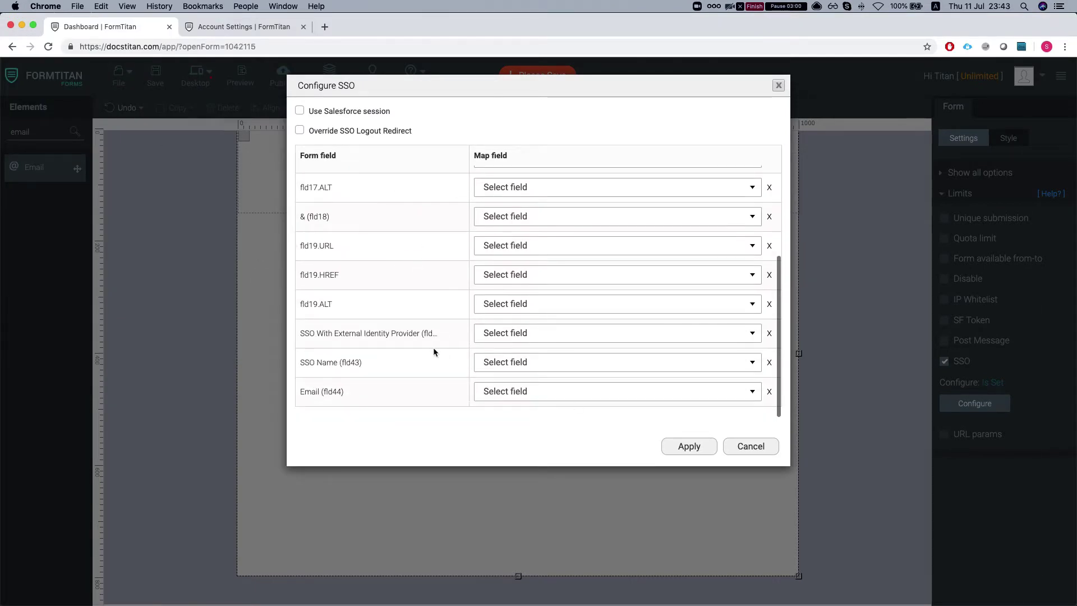
{"action": "left_click", "coordinate": [512, 366]}
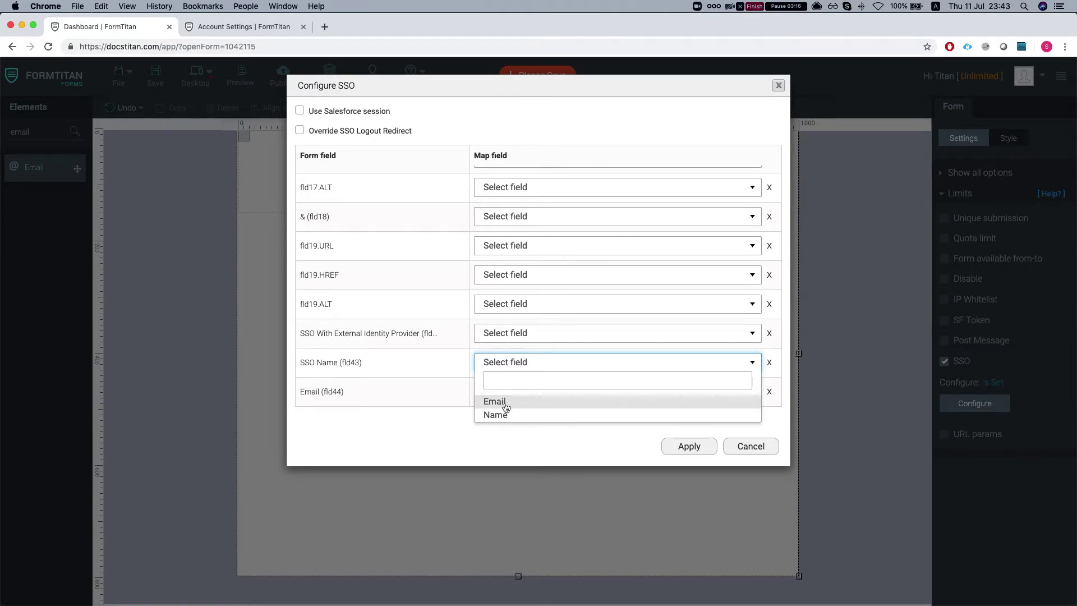
{"action": "left_click", "coordinate": [504, 402]}
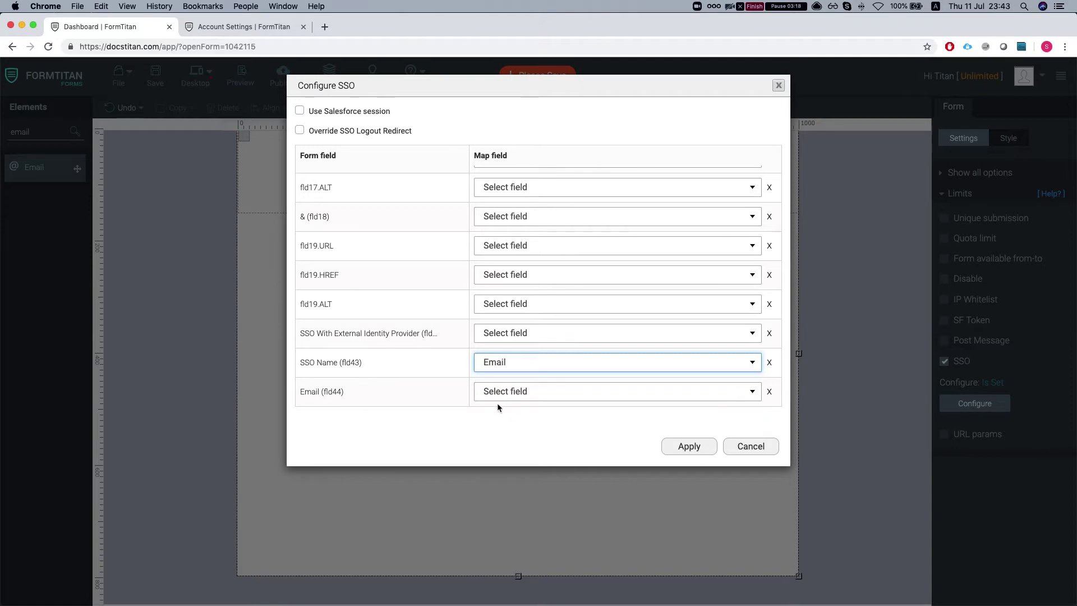
{"action": "left_click", "coordinate": [499, 393]}
{"action": "left_click", "coordinate": [501, 445]}
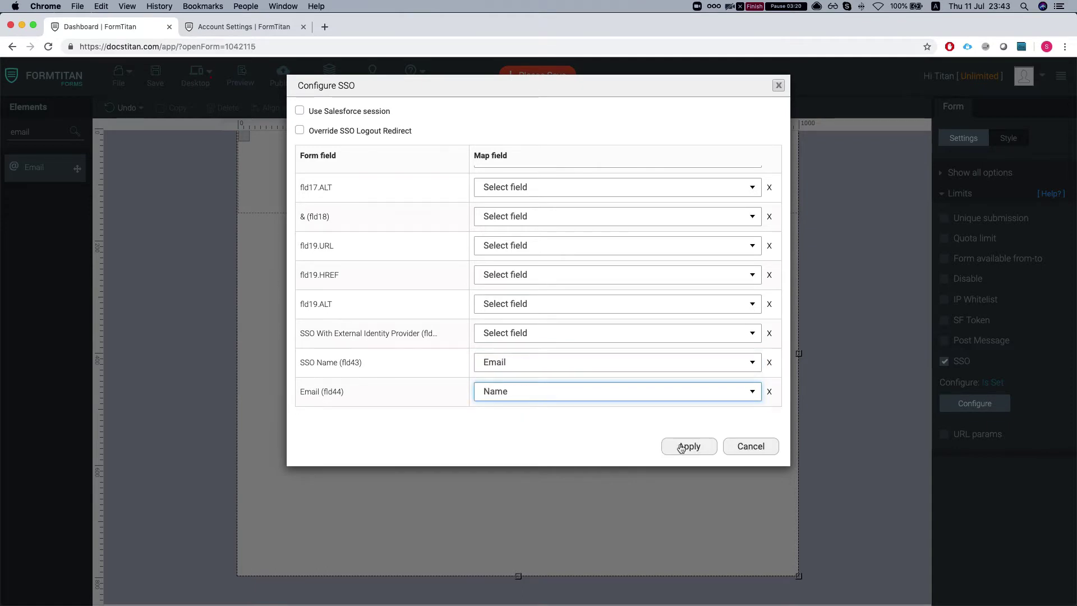
{"action": "left_click", "coordinate": [681, 447]}
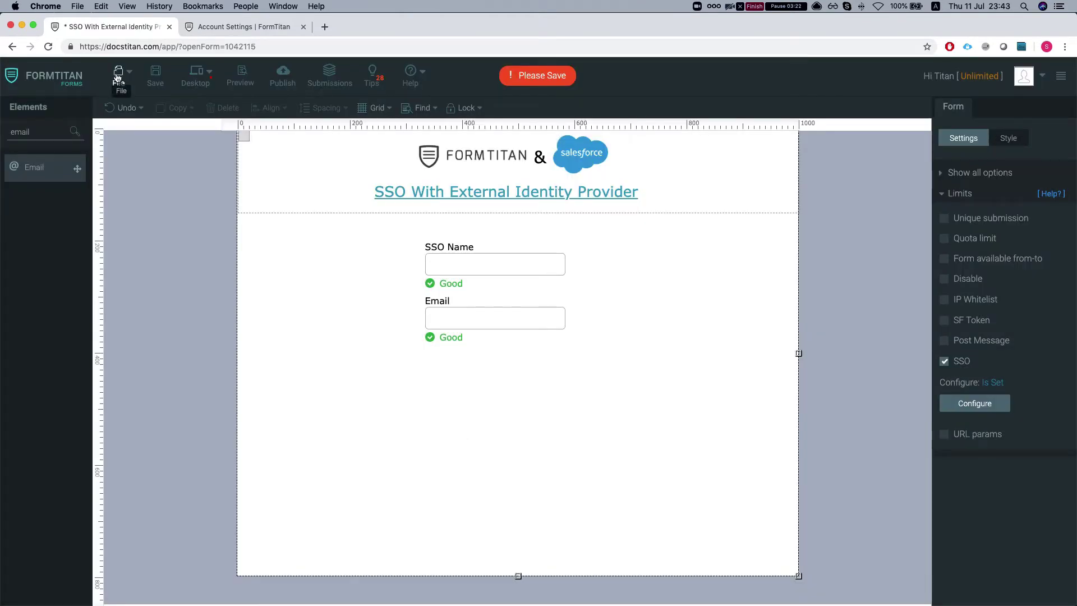
Save and publish the form, then check its live fields' values
{"action": "left_click", "coordinate": [156, 78]}
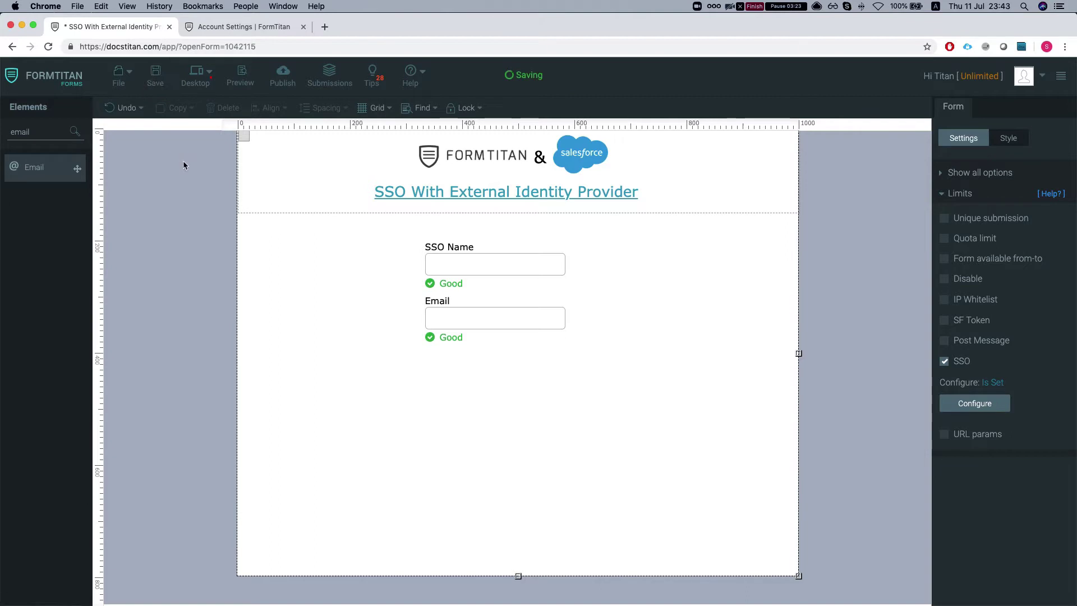
{"action": "left_click", "coordinate": [276, 84]}
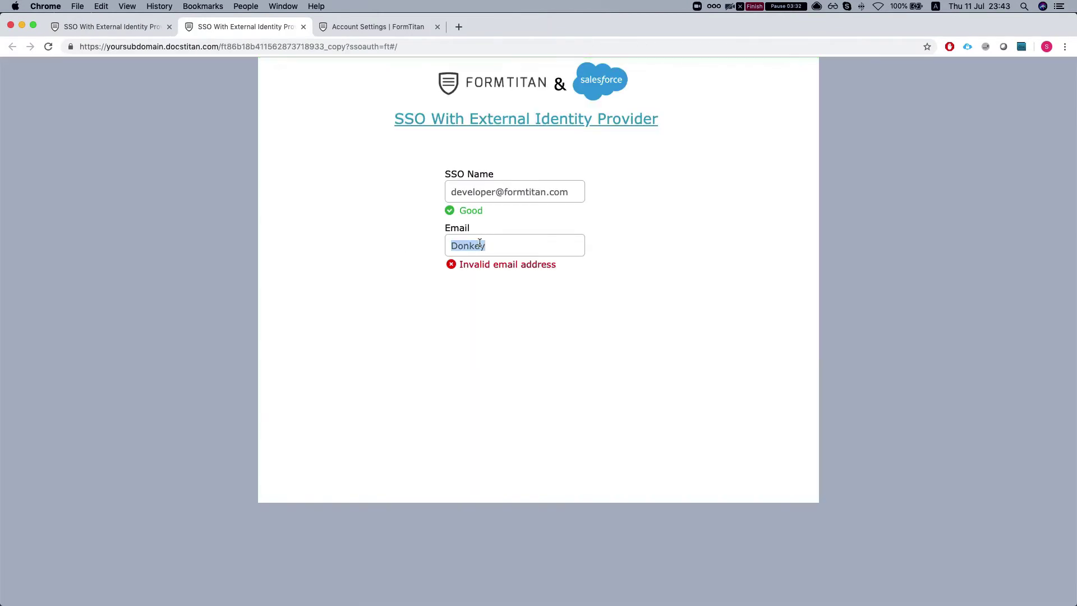
{"action": "left_click", "coordinate": [522, 245]}
{"action": "triple_click", "coordinate": [498, 185]}
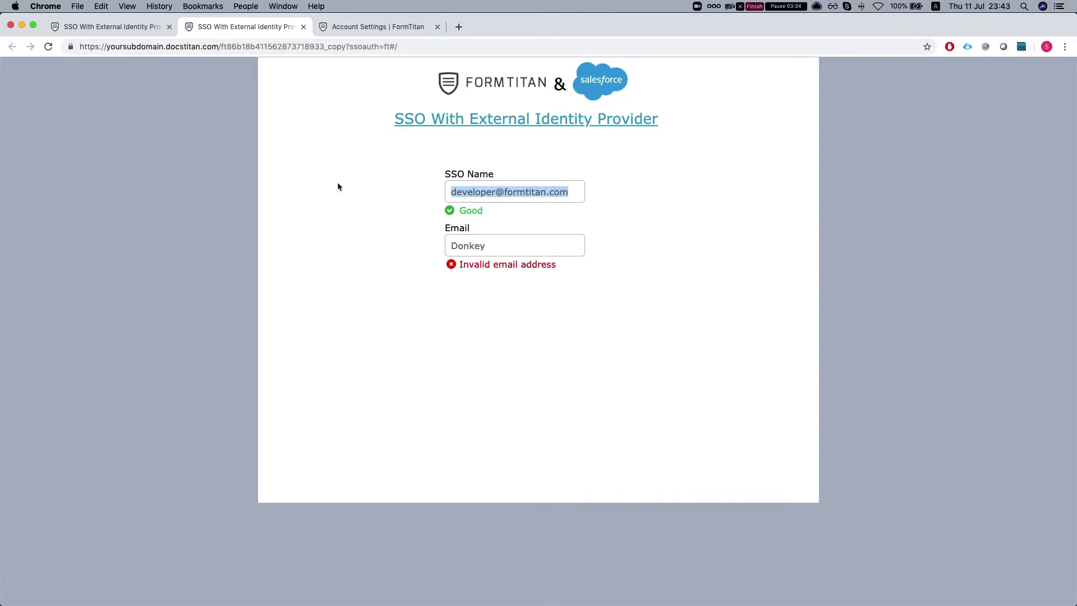
{"action": "left_click", "coordinate": [338, 181]}
{"action": "key", "text": "ctrl+shift+Tab"}
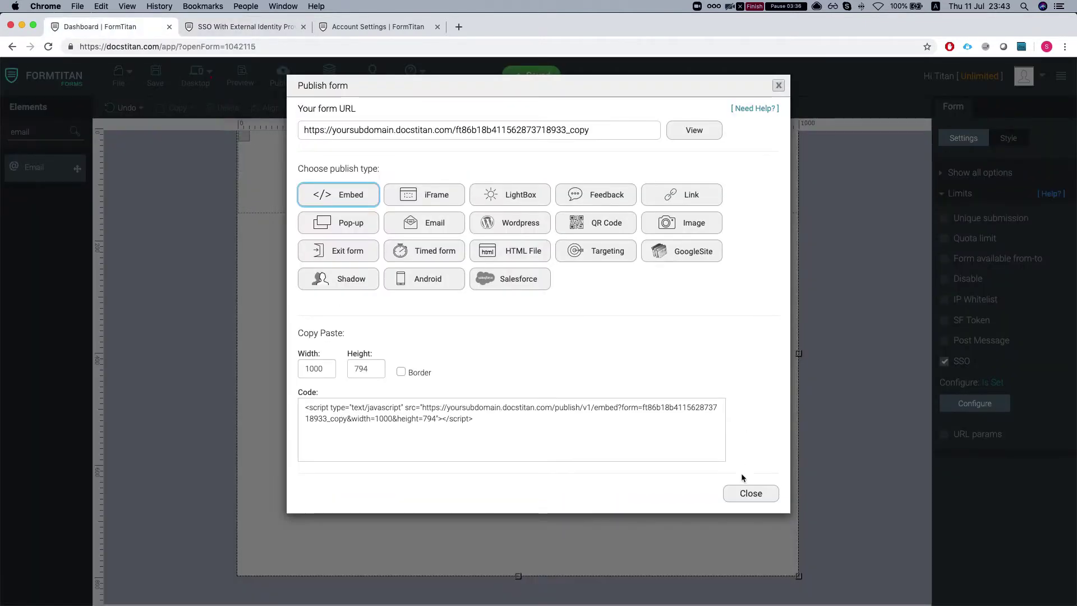
{"action": "left_click", "coordinate": [750, 493]}
Remap SSO Name to Name and Email to Email, apply, and save the form
{"action": "left_click", "coordinate": [972, 404]}
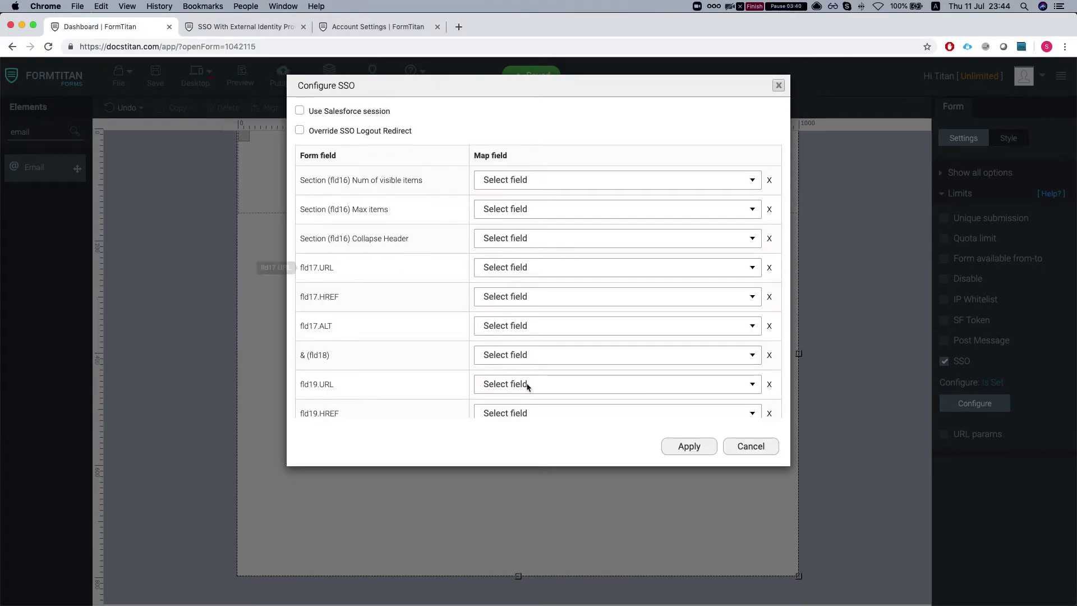
{"action": "scroll", "coordinate": [527, 386], "scroll_direction": "down", "scroll_amount": 5}
{"action": "left_click", "coordinate": [521, 369]}
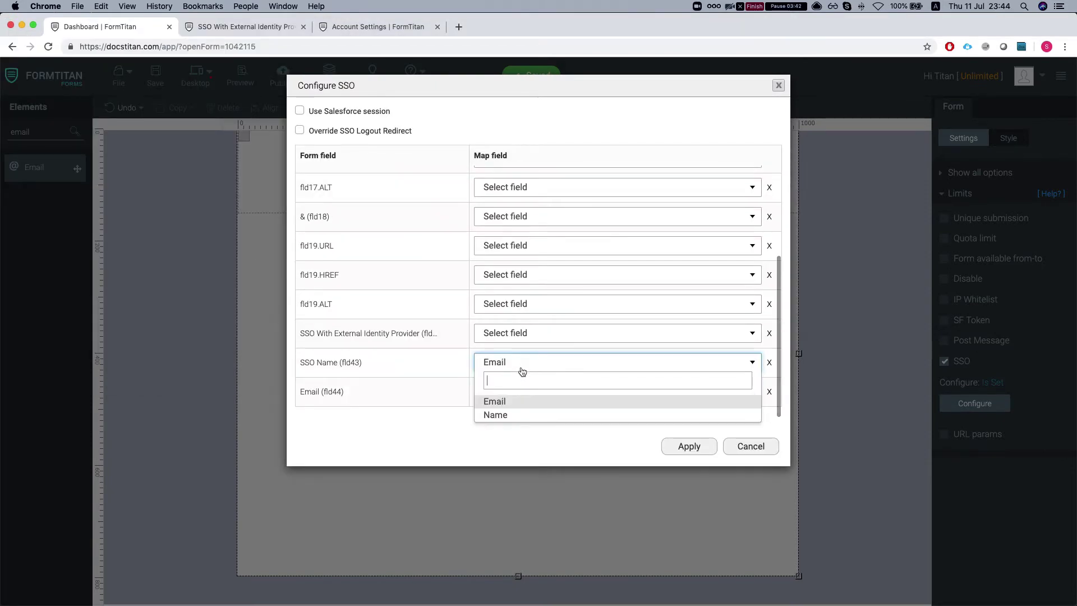
{"action": "left_click", "coordinate": [505, 415]}
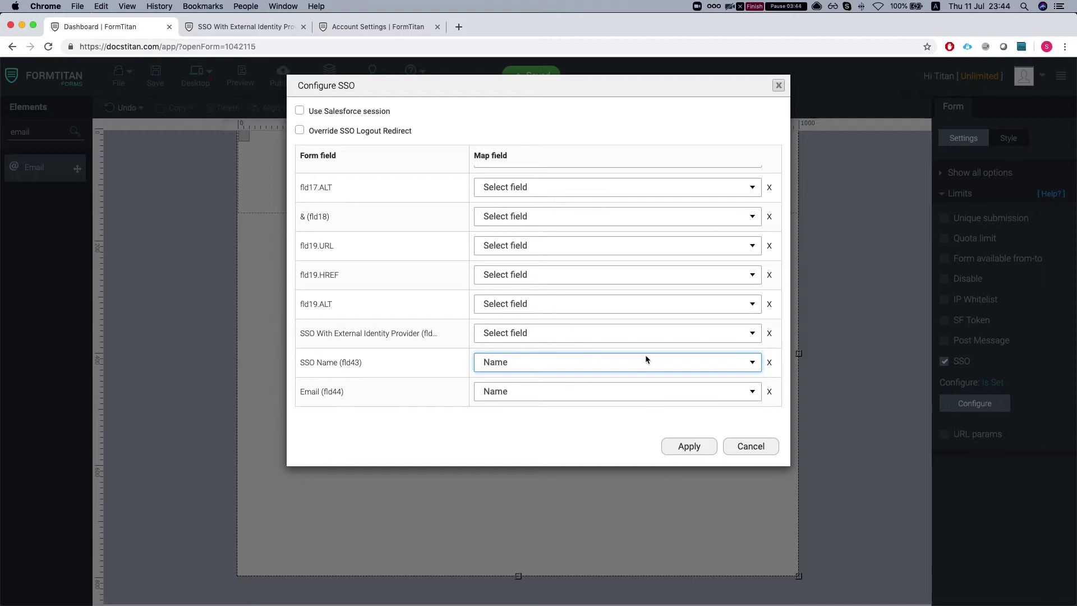
{"action": "left_click", "coordinate": [580, 389]}
{"action": "left_click", "coordinate": [494, 431]}
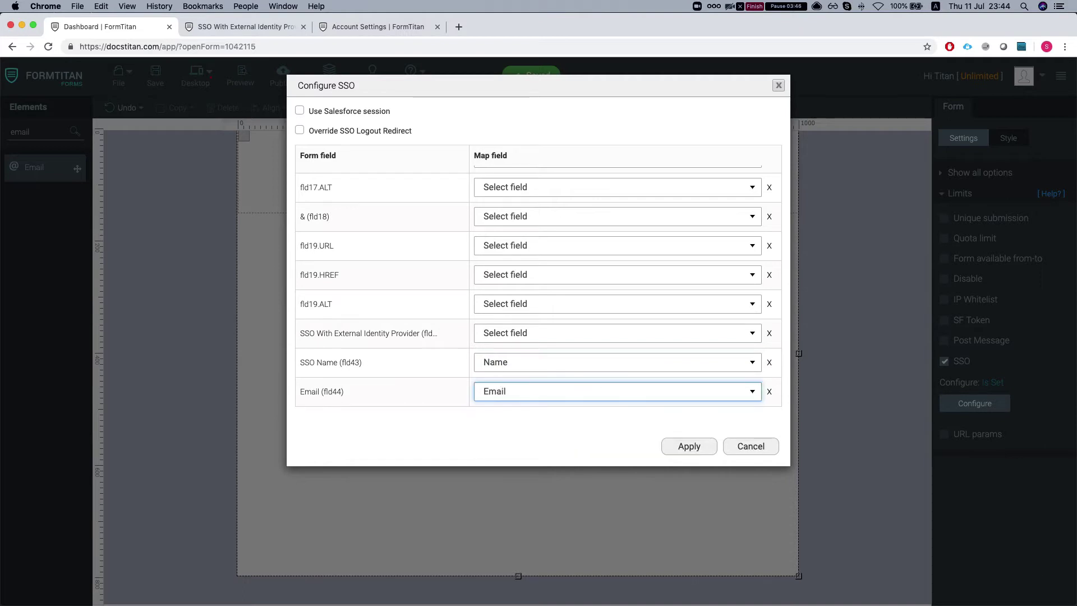
{"action": "left_click", "coordinate": [689, 446]}
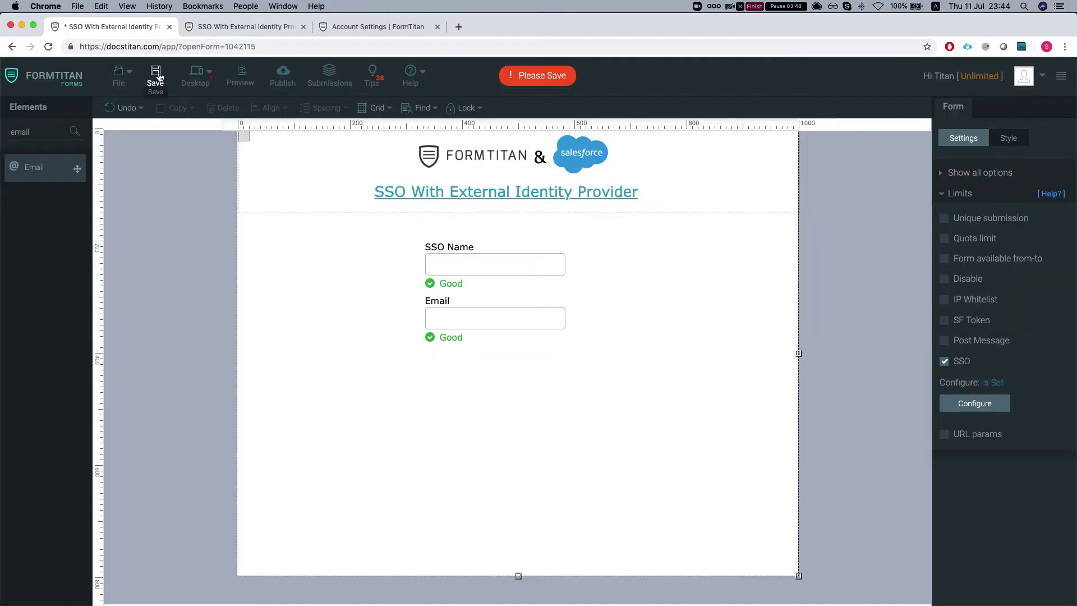
{"action": "left_click", "coordinate": [159, 76]}
Reload the live form and paste its address into a new private window
{"action": "key", "text": "ctrl+Tab"}
{"action": "key", "text": "super+r"}
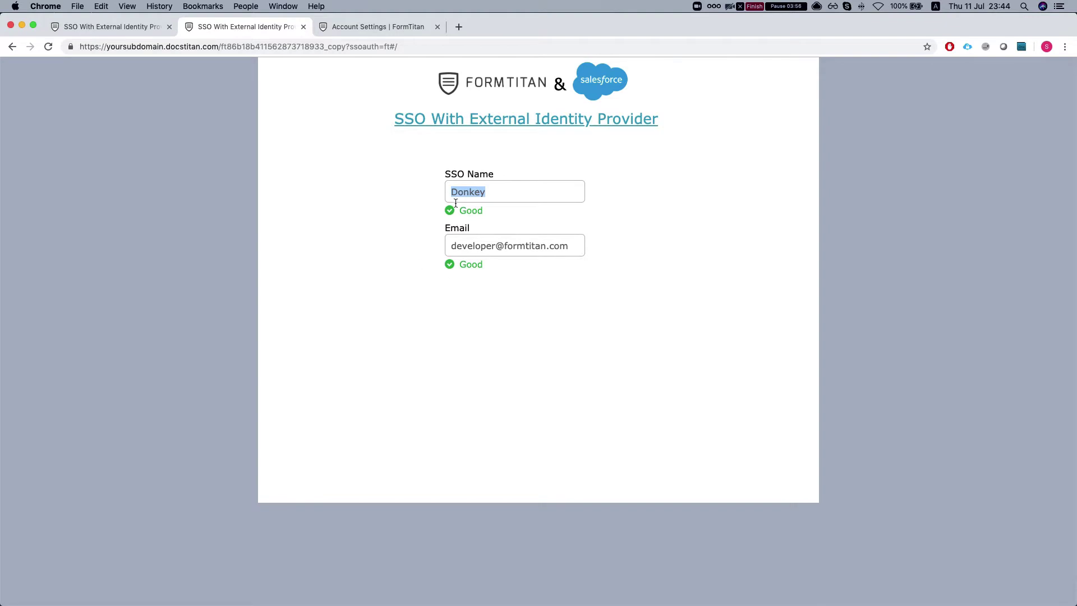
{"action": "left_click", "coordinate": [400, 211]}
{"action": "left_click", "coordinate": [405, 46]}
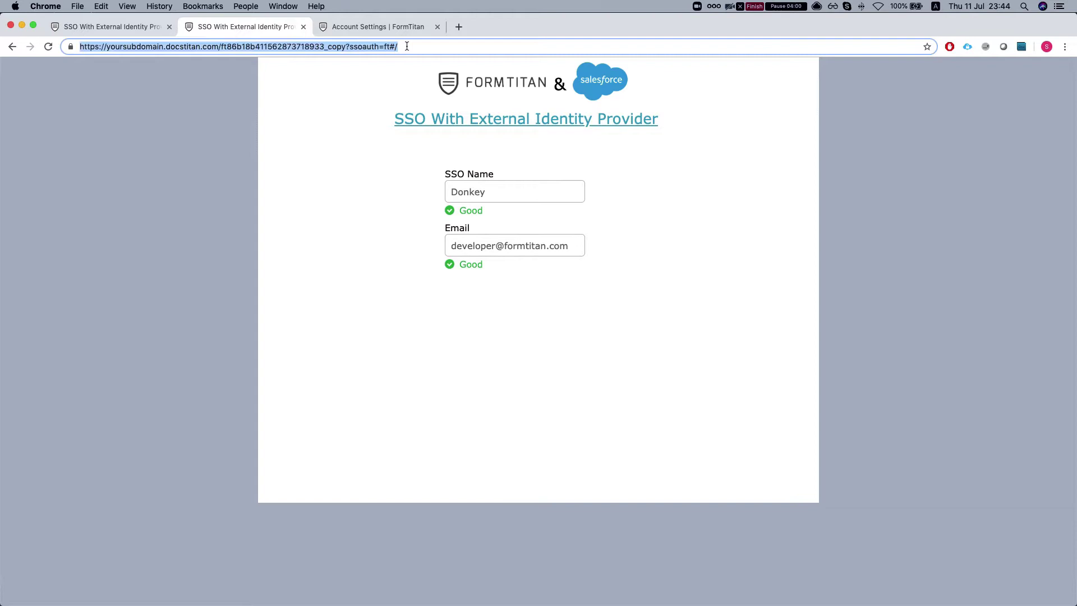
{"action": "key", "text": "super+c"}
{"action": "key", "text": "super+shift+n"}
{"action": "key", "text": "super+v"}
Load the live form privately and sign in to OneLogin with the corrected username and saved password
{"action": "key", "text": "Return"}
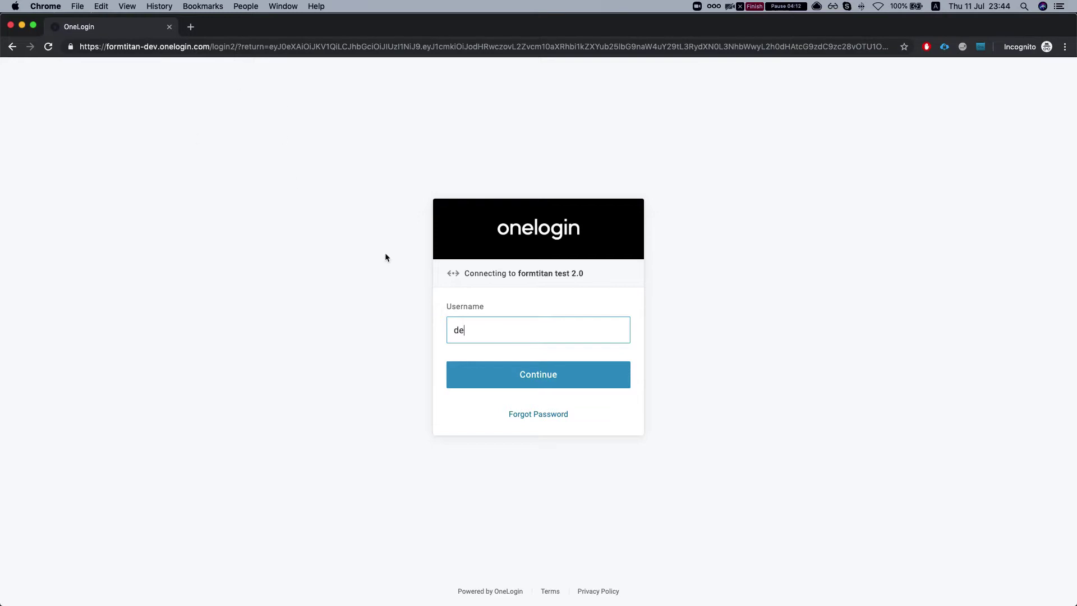
{"action": "key", "text": "Return"}
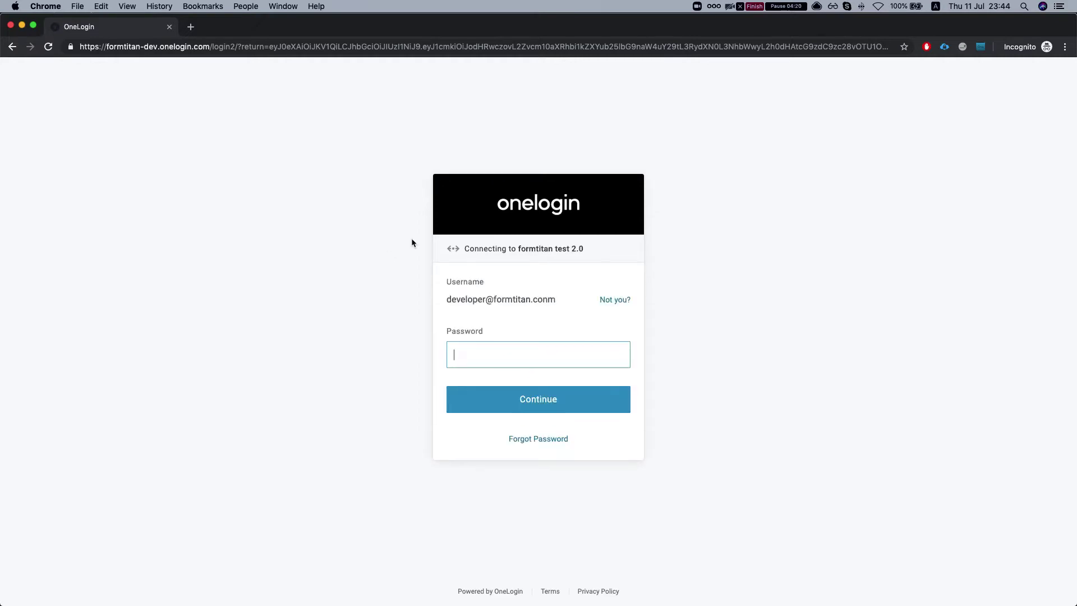
{"action": "left_click", "coordinate": [613, 300]}
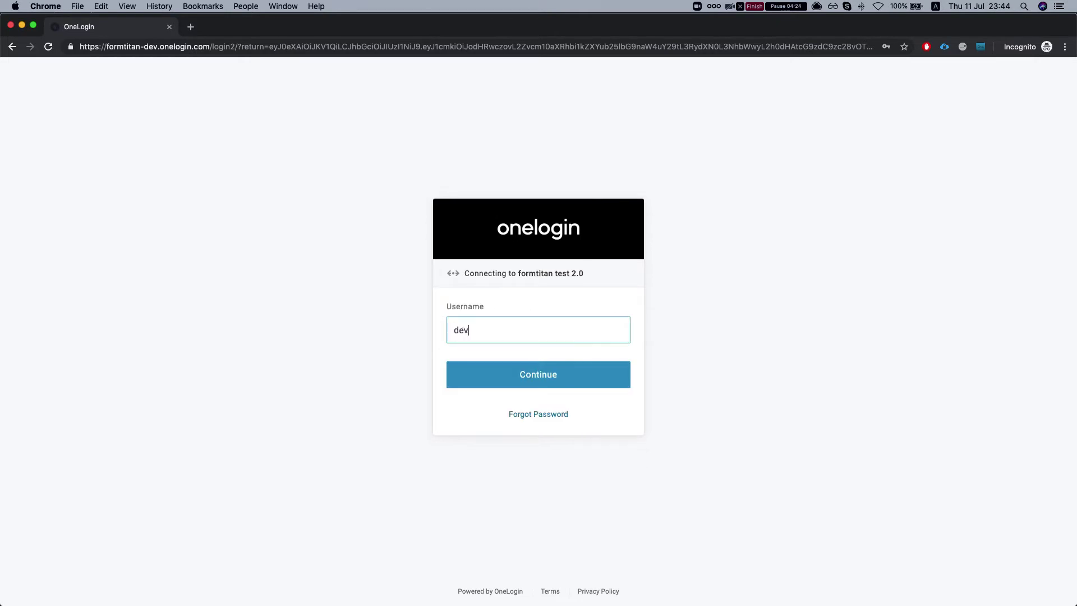
{"action": "key", "text": "Return"}
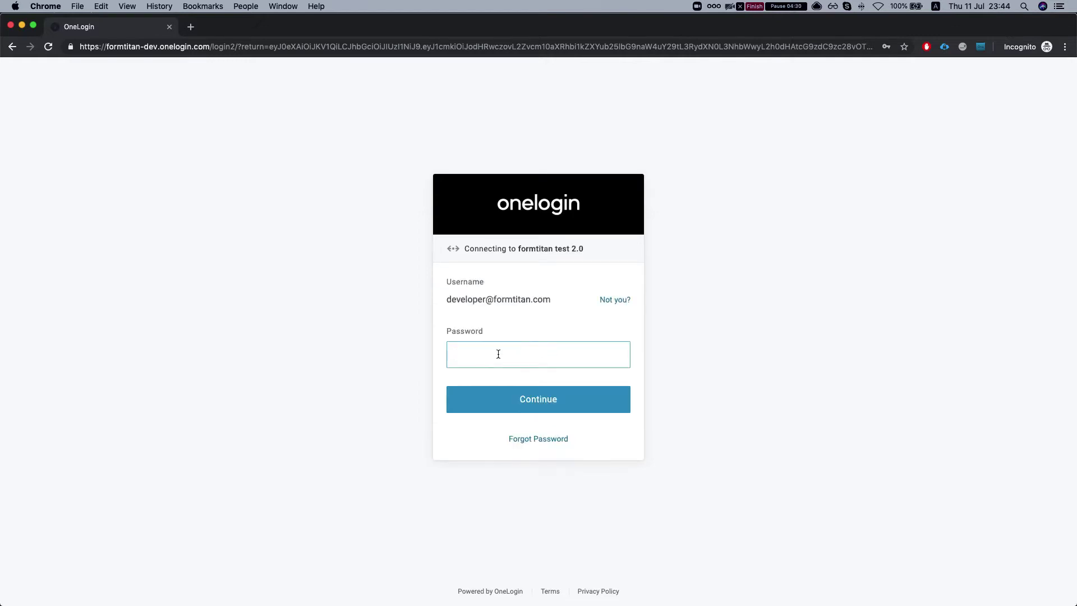
{"action": "left_click", "coordinate": [498, 354]}
{"action": "left_click", "coordinate": [493, 385]}
{"action": "left_click", "coordinate": [497, 400]}
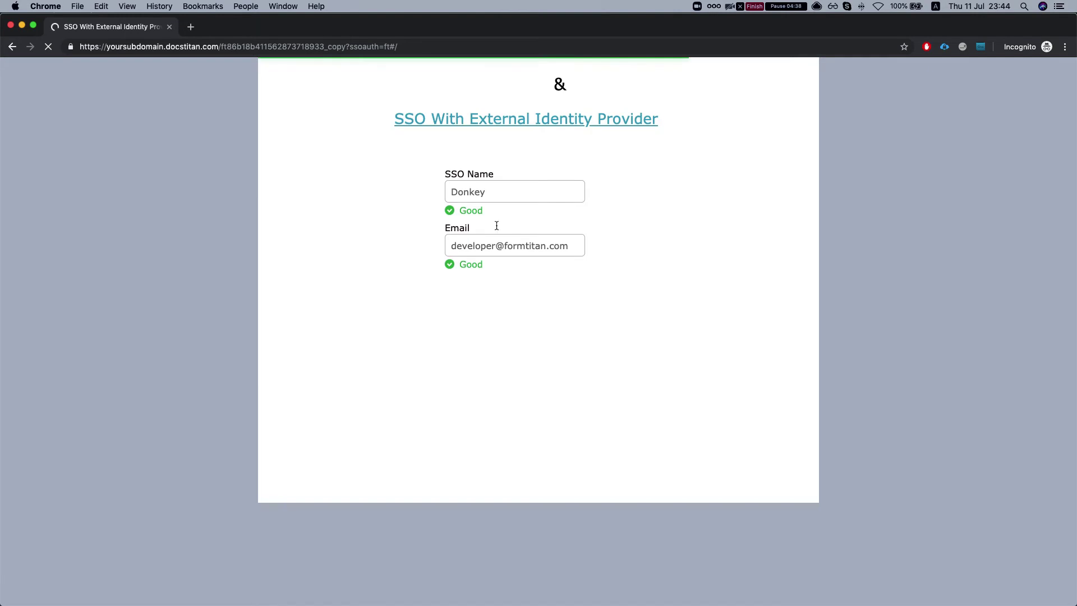
Back in the editor, search elements for 'butt' and place a Button below Email
{"action": "left_click", "coordinate": [10, 25]}
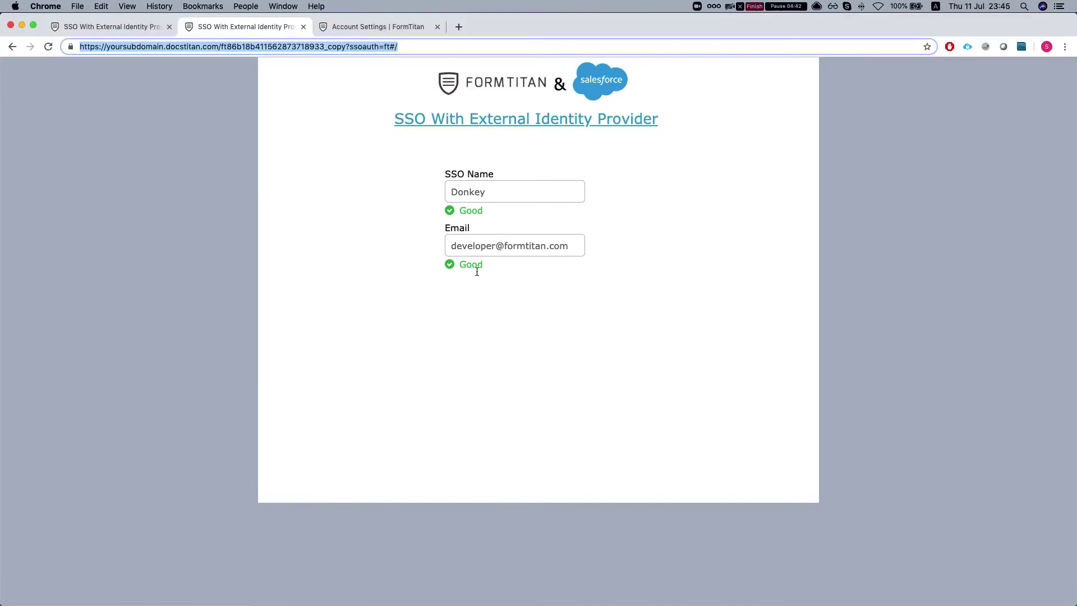
{"action": "left_click", "coordinate": [106, 27]}
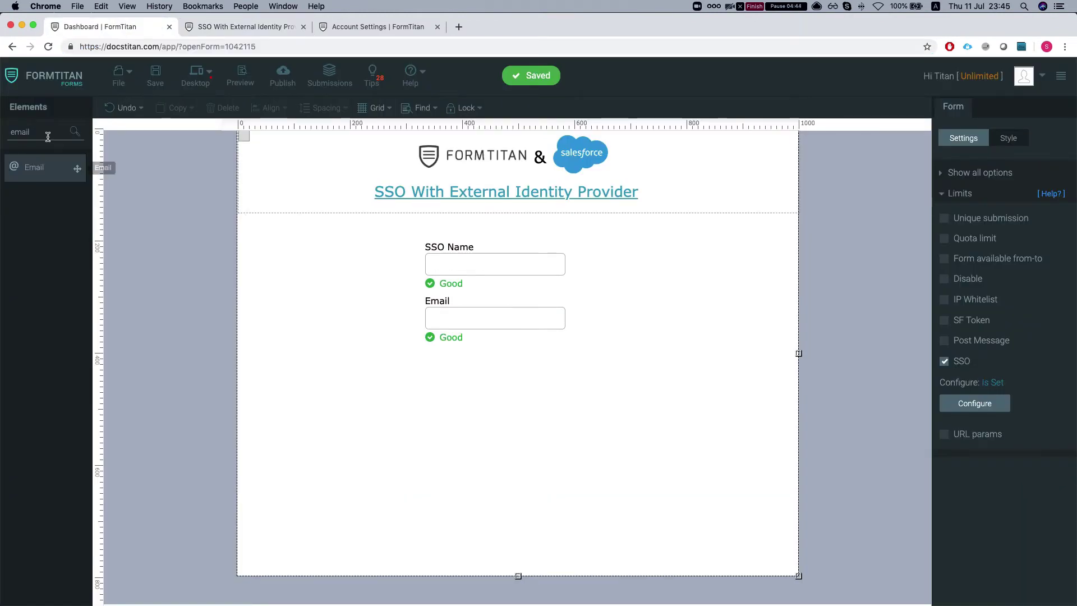
{"action": "double_click", "coordinate": [42, 132]}
{"action": "type", "text": "butt"}
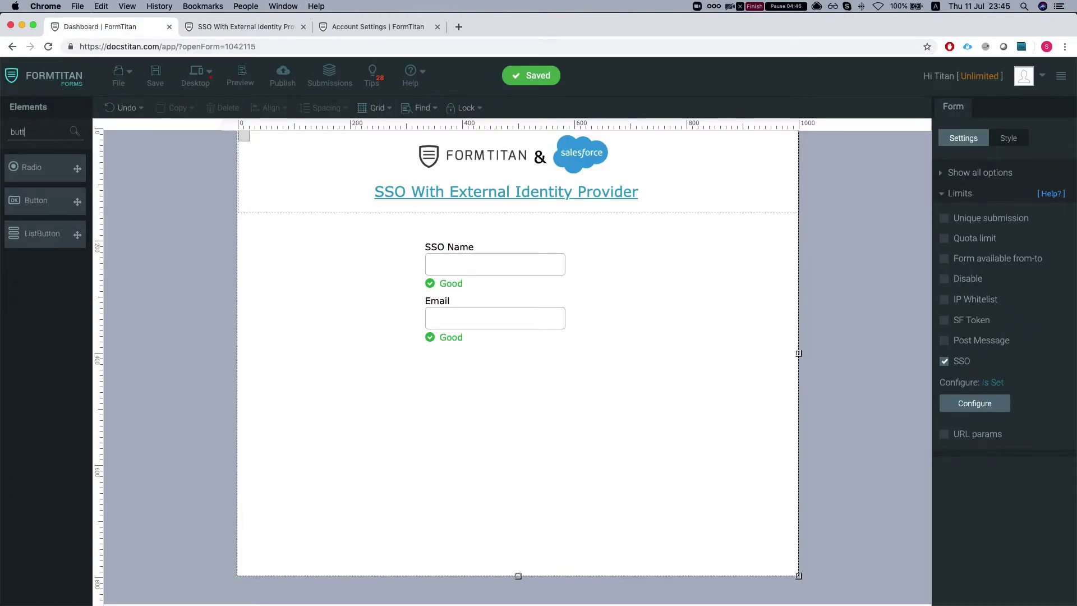
{"action": "left_click_drag", "start_coordinate": [78, 200], "coordinate": [458, 412]}
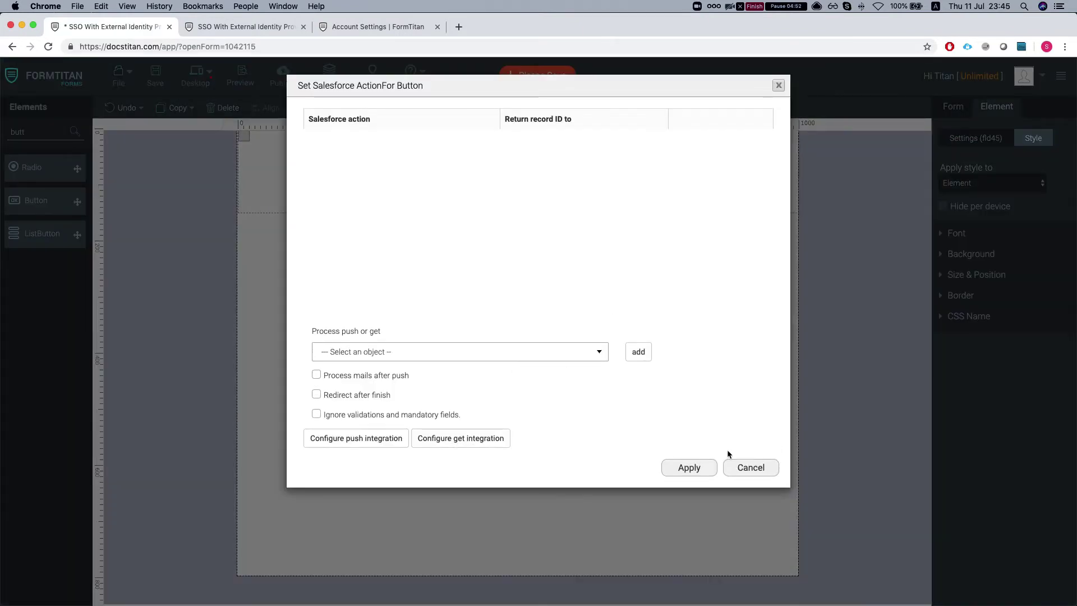
Make the new button an SSO Logout button labelled 'LogOut'
{"action": "left_click", "coordinate": [739, 467]}
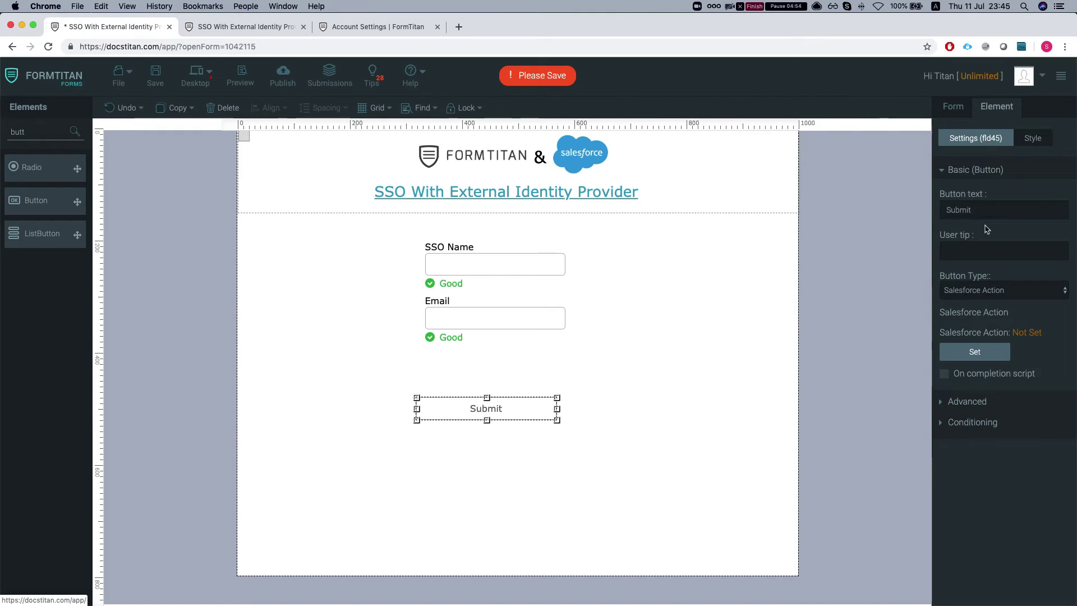
{"action": "left_click", "coordinate": [979, 291]}
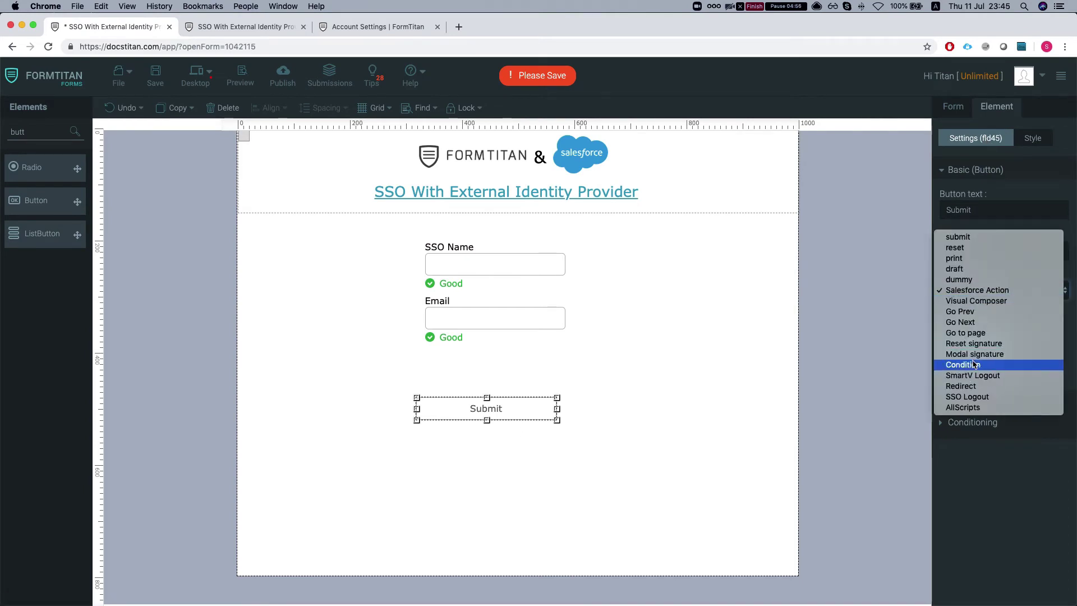
{"action": "left_click", "coordinate": [969, 400]}
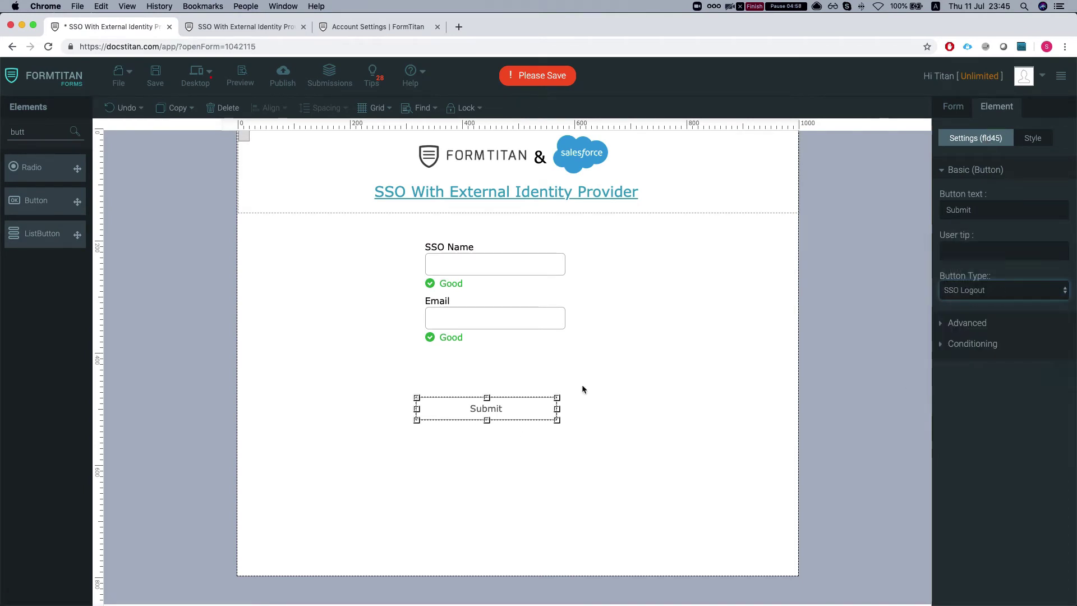
{"action": "double_click", "coordinate": [988, 208]}
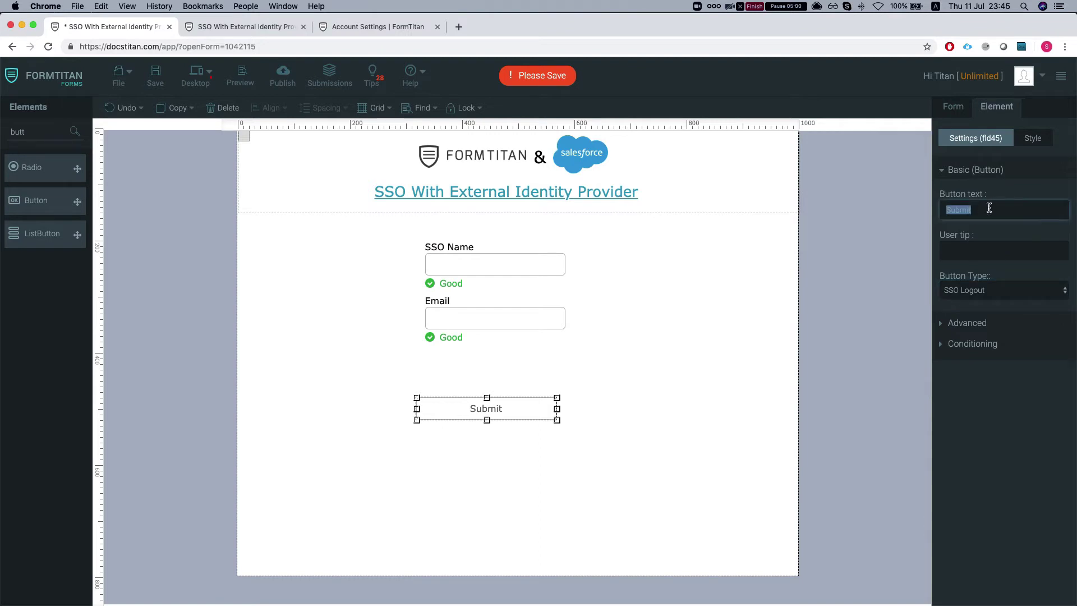
{"action": "type", "text": "LogOut"}
Style the LogOut button with a red background and white text, positioned under Email
{"action": "left_click", "coordinate": [1025, 138]}
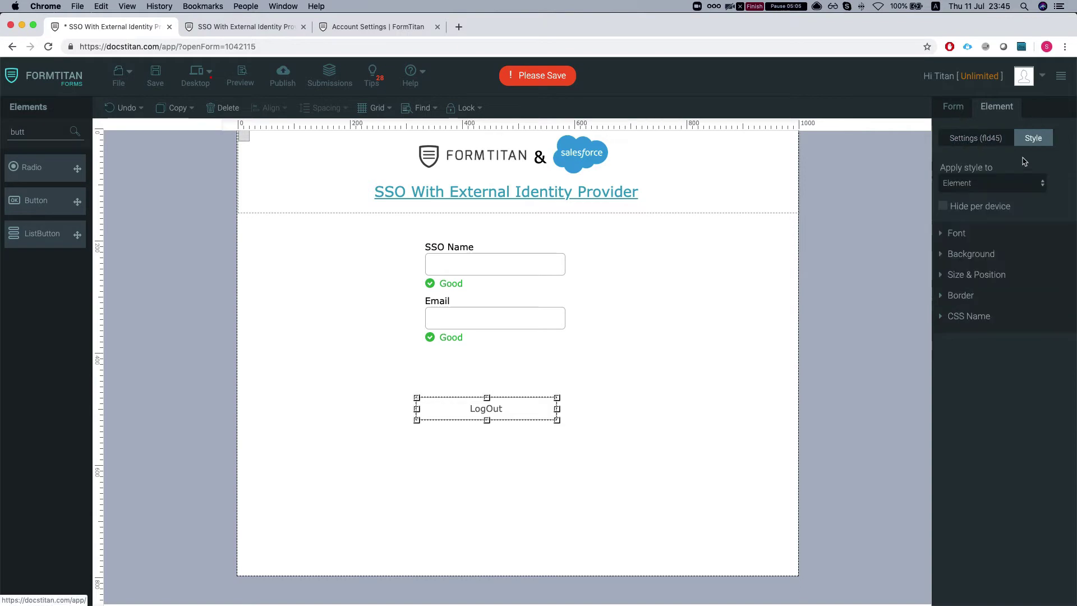
{"action": "left_click", "coordinate": [971, 253]}
{"action": "left_click", "coordinate": [958, 344]}
{"action": "mouse_move", "coordinate": [958, 345]}
{"action": "left_mouse_down"}
{"action": "mouse_move", "coordinate": [954, 337]}
{"action": "mouse_move", "coordinate": [969, 344]}
{"action": "left_mouse_up"}
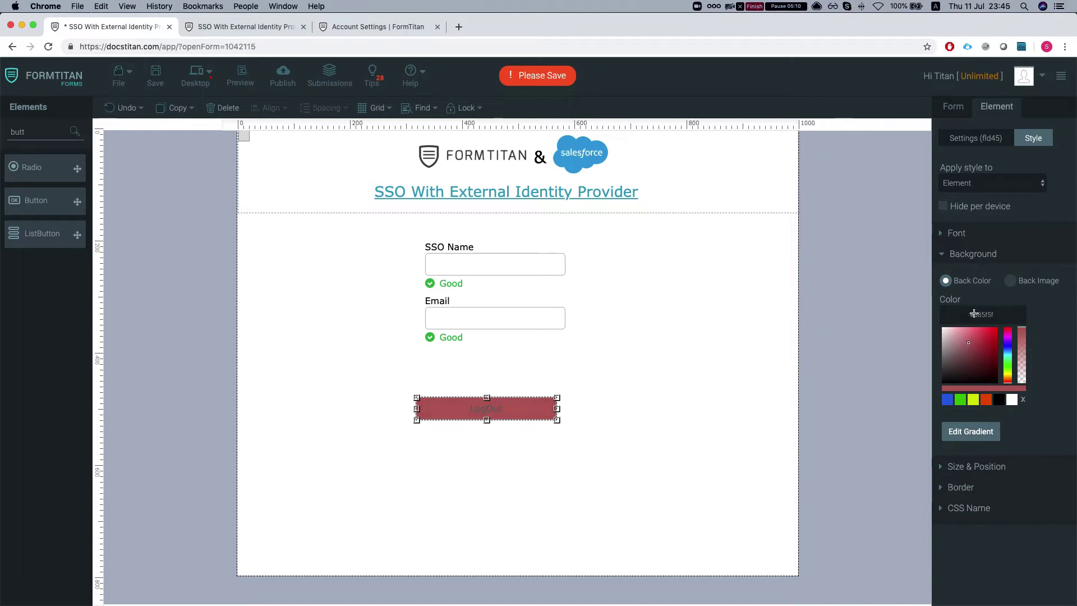
{"action": "left_click", "coordinate": [957, 233]}
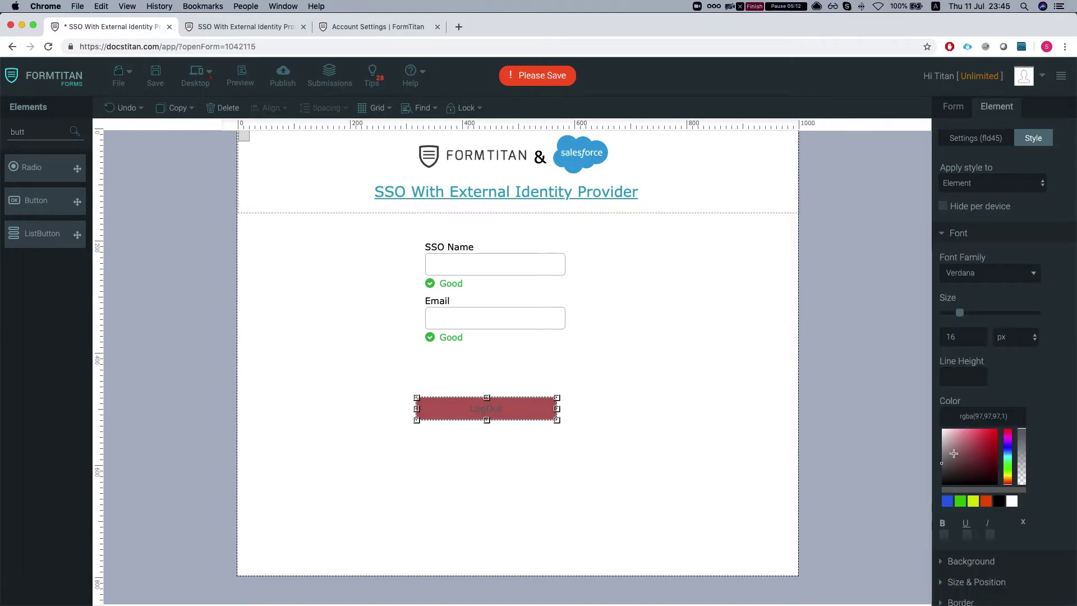
{"action": "left_click_drag", "start_coordinate": [954, 450], "coordinate": [930, 425]}
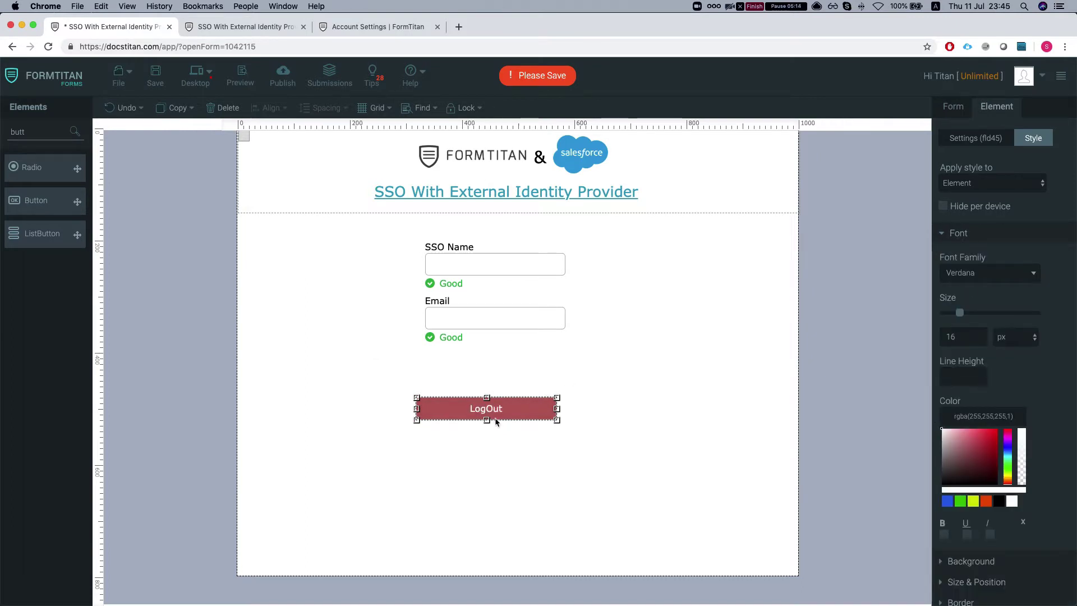
{"action": "left_click_drag", "start_coordinate": [516, 416], "coordinate": [524, 391]}
{"action": "left_click", "coordinate": [379, 334]}
Save the form and reload the published form tab
{"action": "key", "text": "super+s"}
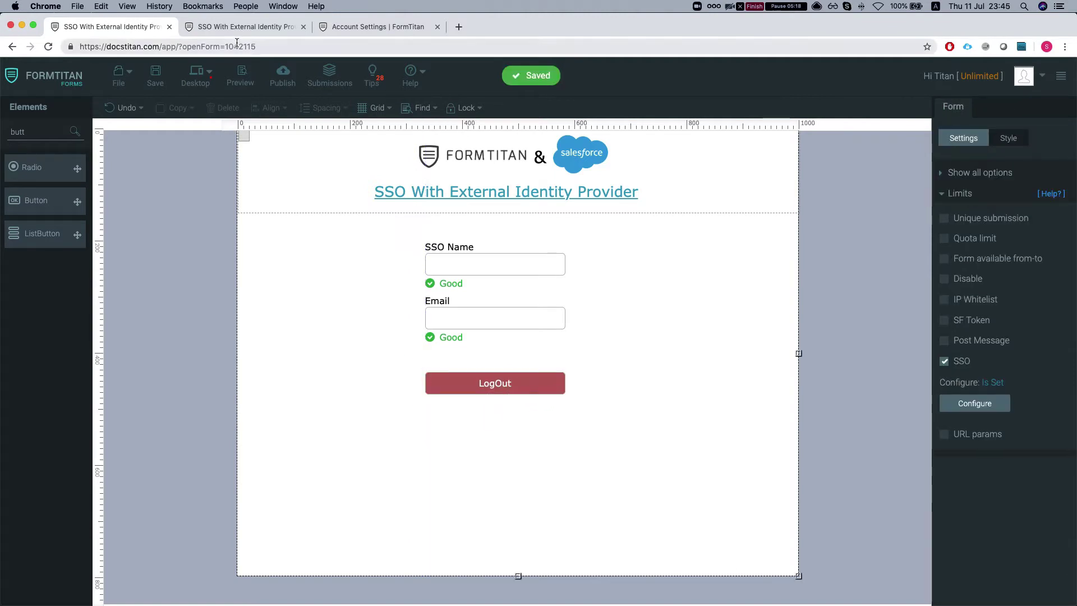
{"action": "left_click", "coordinate": [238, 26]}
{"action": "key", "text": "super+r"}
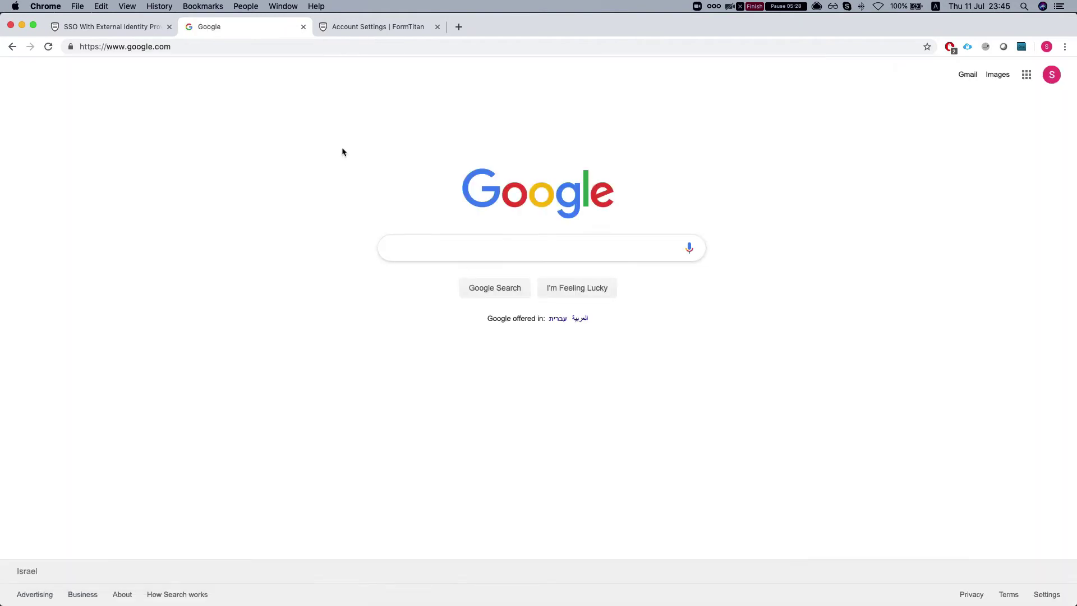
Close the Google tab and open Configure under the form's SSO settings
{"action": "left_click", "coordinate": [120, 26]}
{"action": "left_click", "coordinate": [264, 28]}
{"action": "left_click", "coordinate": [303, 27]}
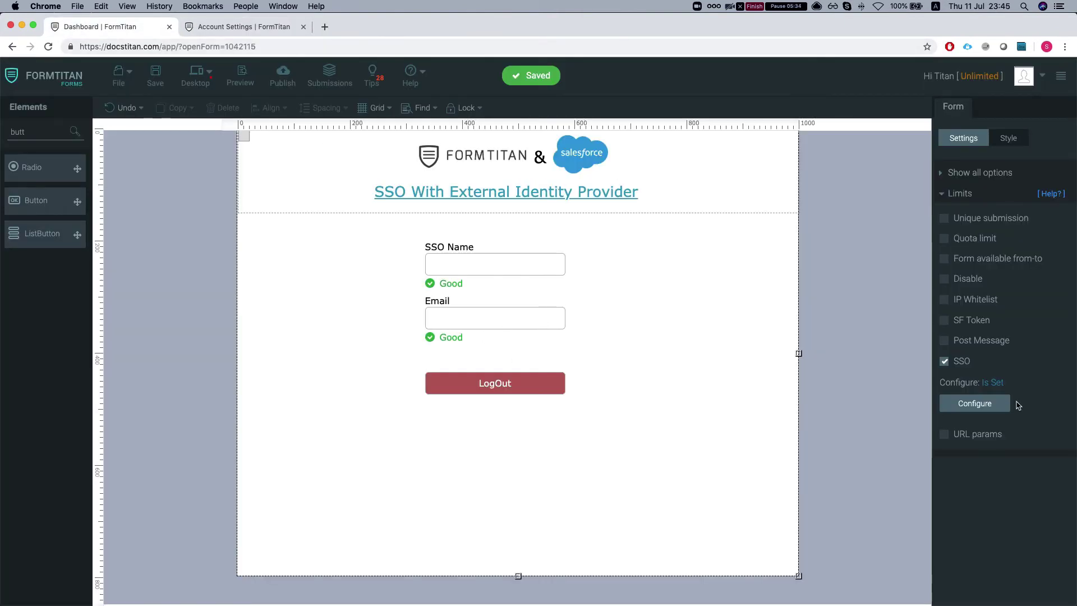
{"action": "left_click", "coordinate": [978, 405]}
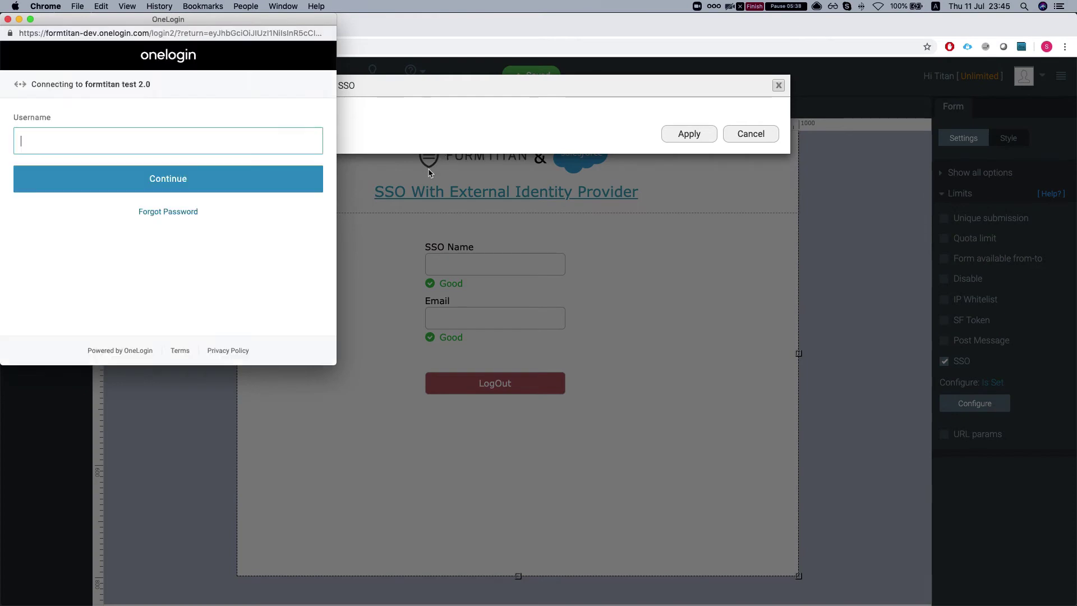
Sign in to OneLogin with the account username and the saved password
{"action": "left_click", "coordinate": [146, 180]}
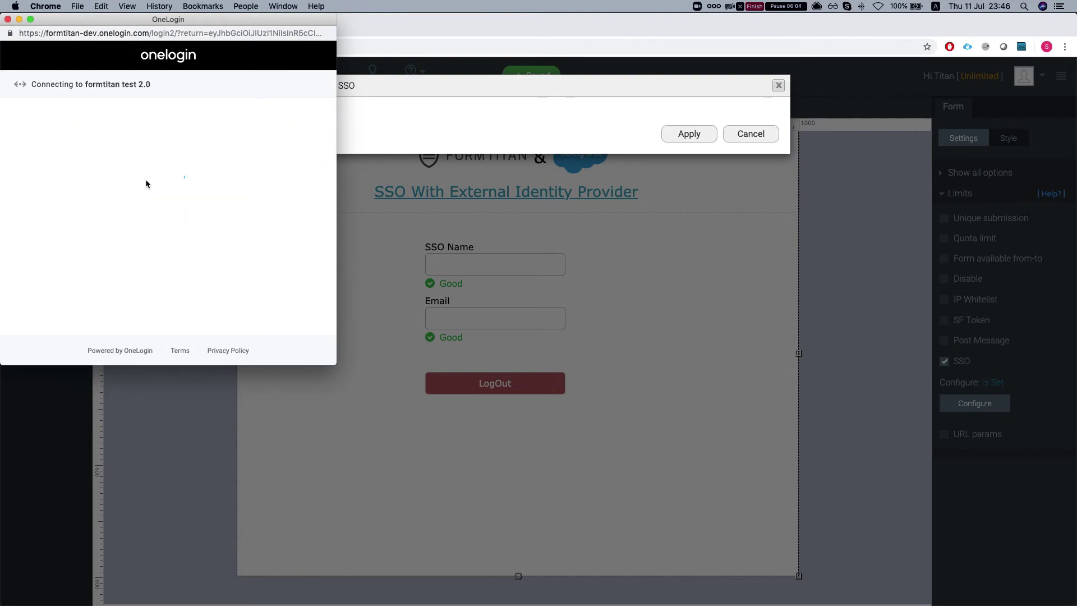
{"action": "left_click", "coordinate": [149, 188]}
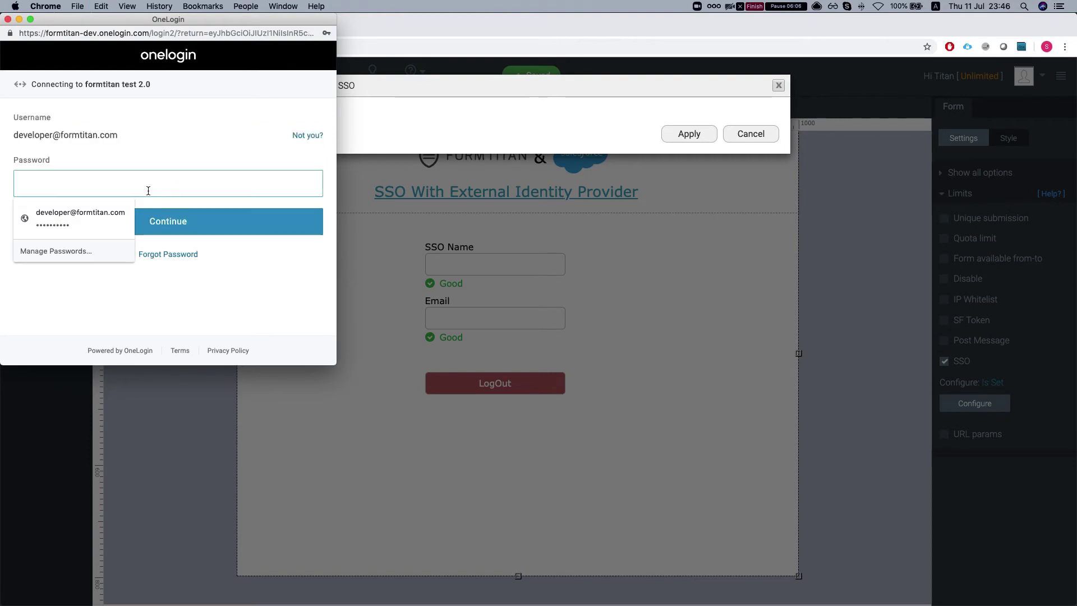
{"action": "left_click", "coordinate": [121, 220]}
{"action": "left_click", "coordinate": [147, 222]}
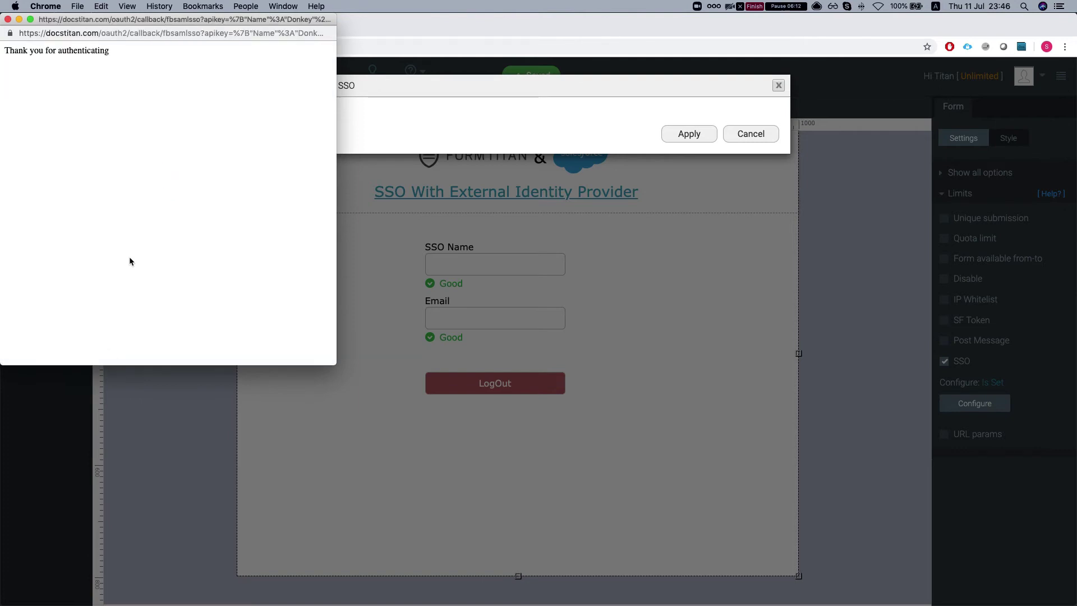
{"action": "scroll", "coordinate": [416, 286], "scroll_direction": "down", "scroll_amount": 5}
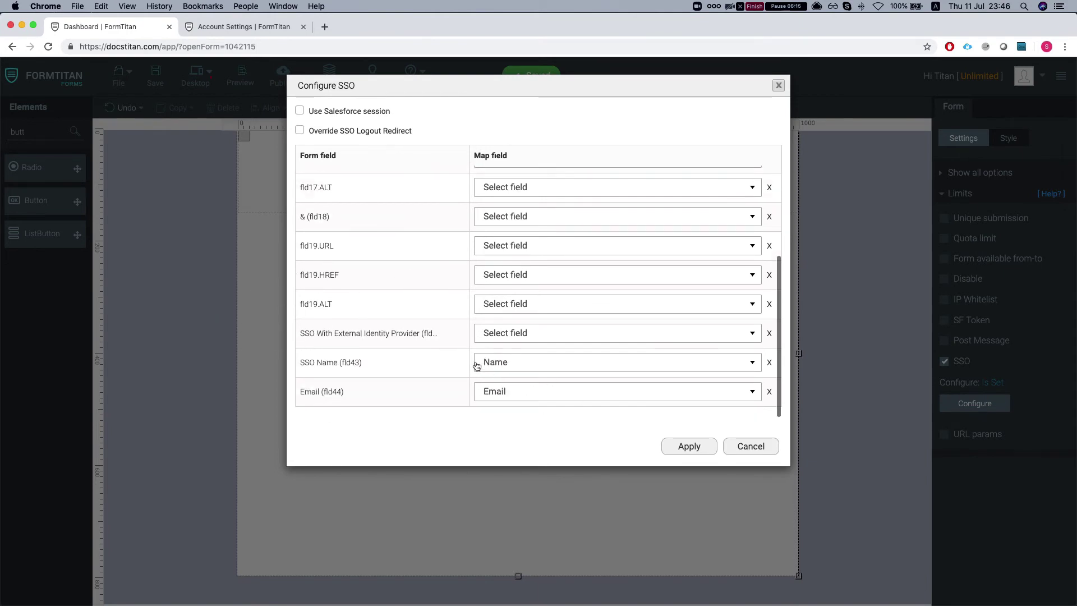
{"action": "scroll", "coordinate": [475, 365], "scroll_direction": "up", "scroll_amount": 5}
{"action": "left_click", "coordinate": [300, 131]}
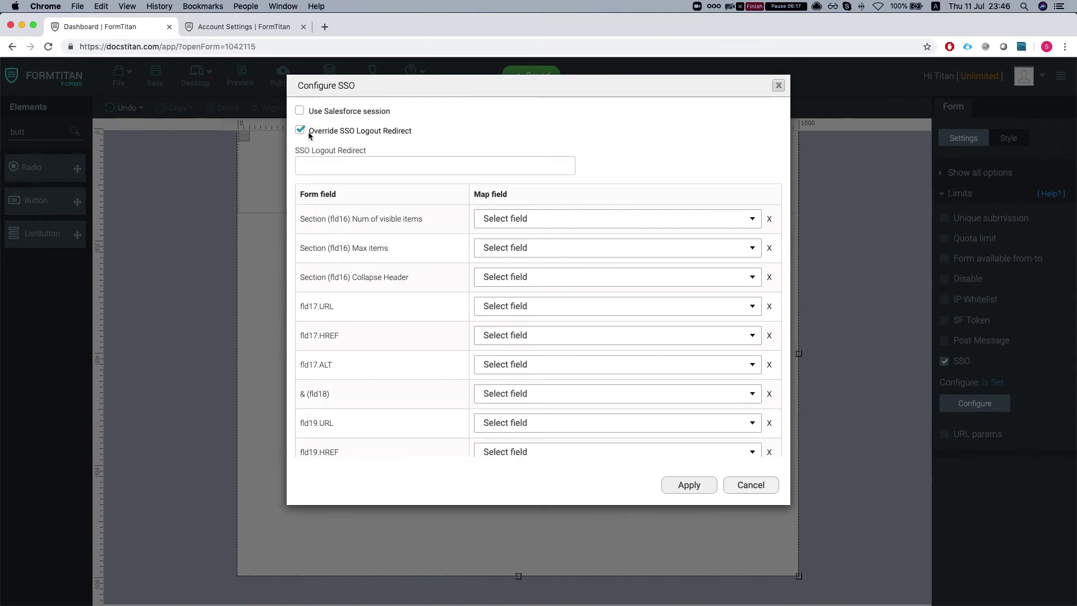
{"action": "left_click", "coordinate": [341, 167]}
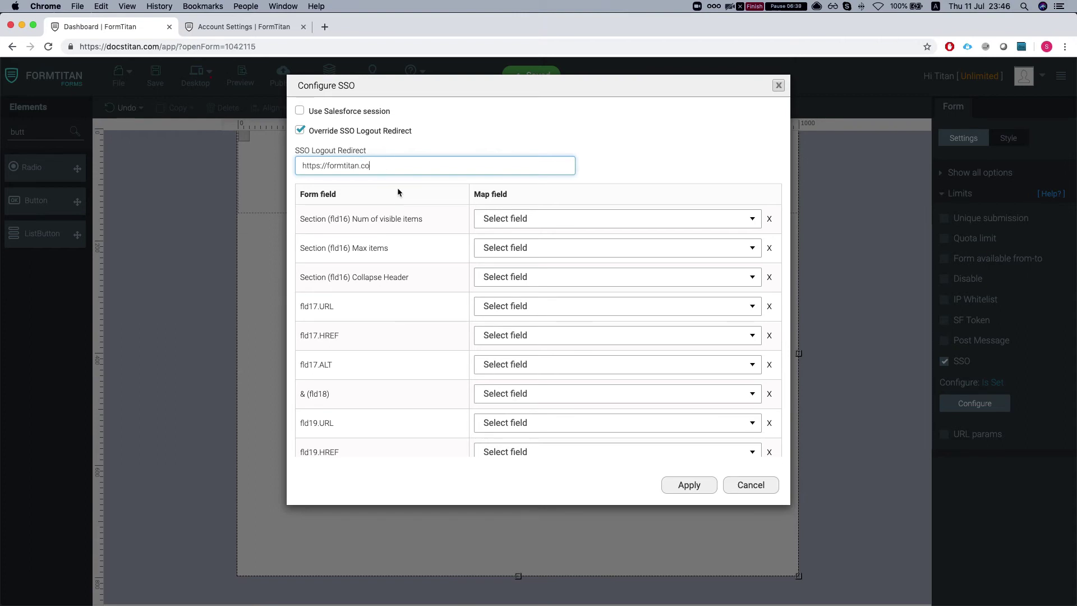
{"action": "left_click", "coordinate": [689, 486]}
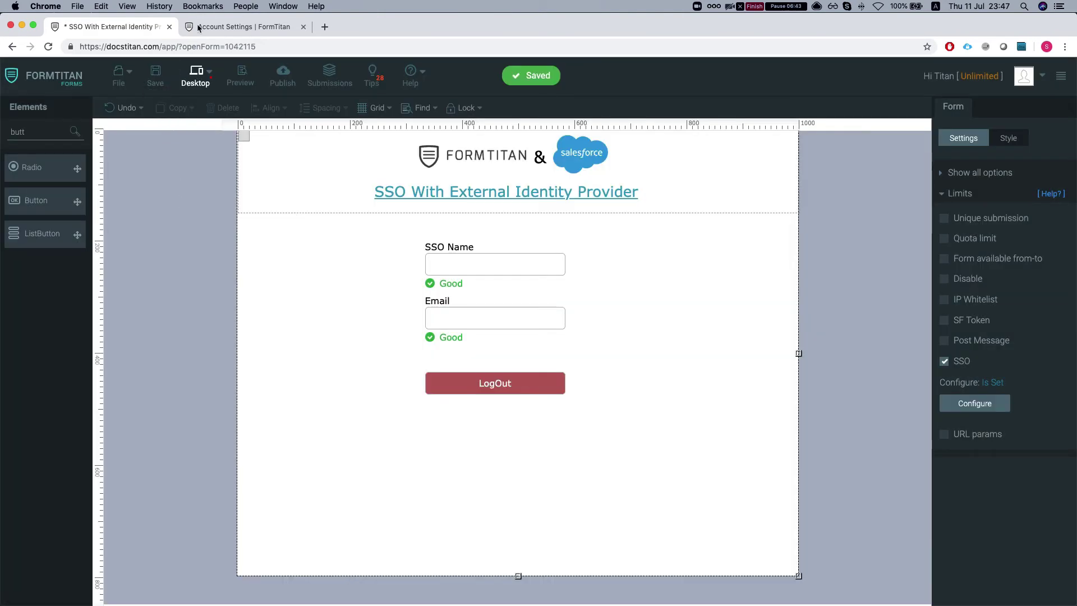
Open the published form, log out to confirm the formtitan.com redirect, and close that page
{"action": "left_click", "coordinate": [241, 26]}
{"action": "left_click", "coordinate": [129, 28]}
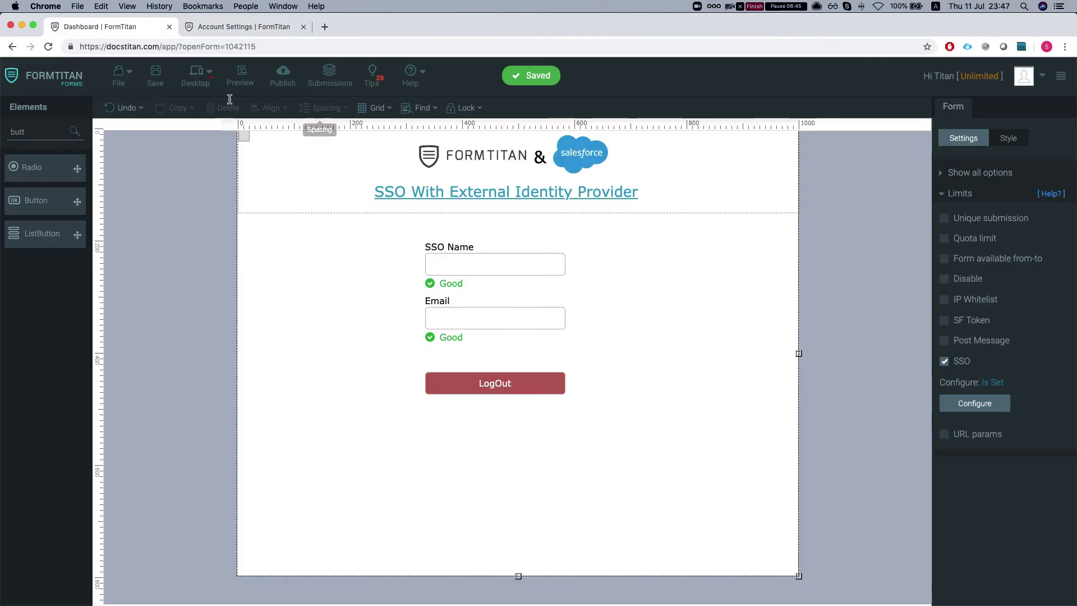
{"action": "left_click", "coordinate": [282, 76]}
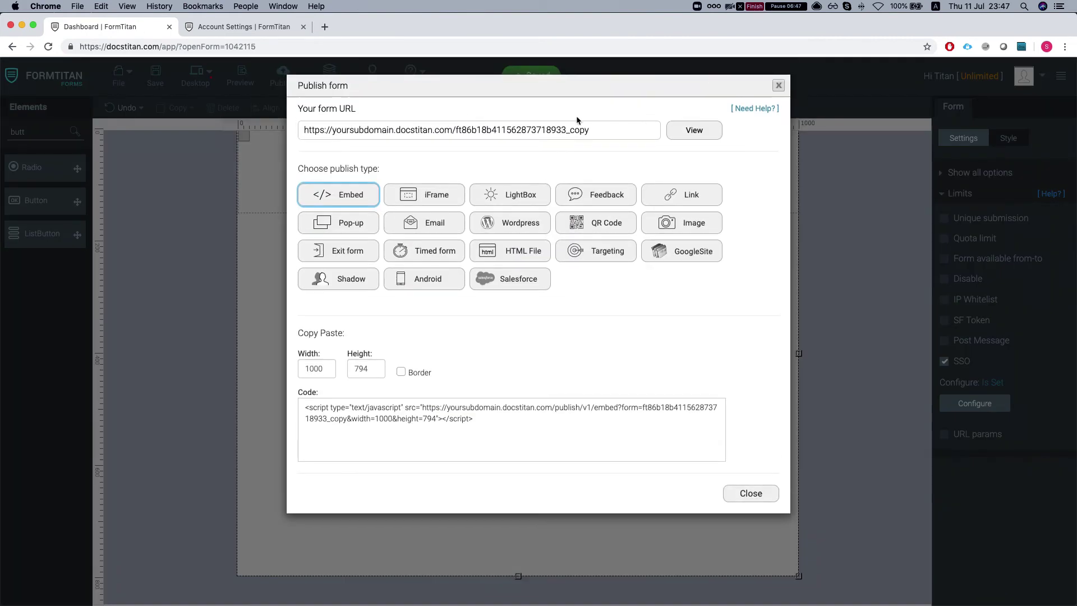
{"action": "left_click", "coordinate": [694, 131]}
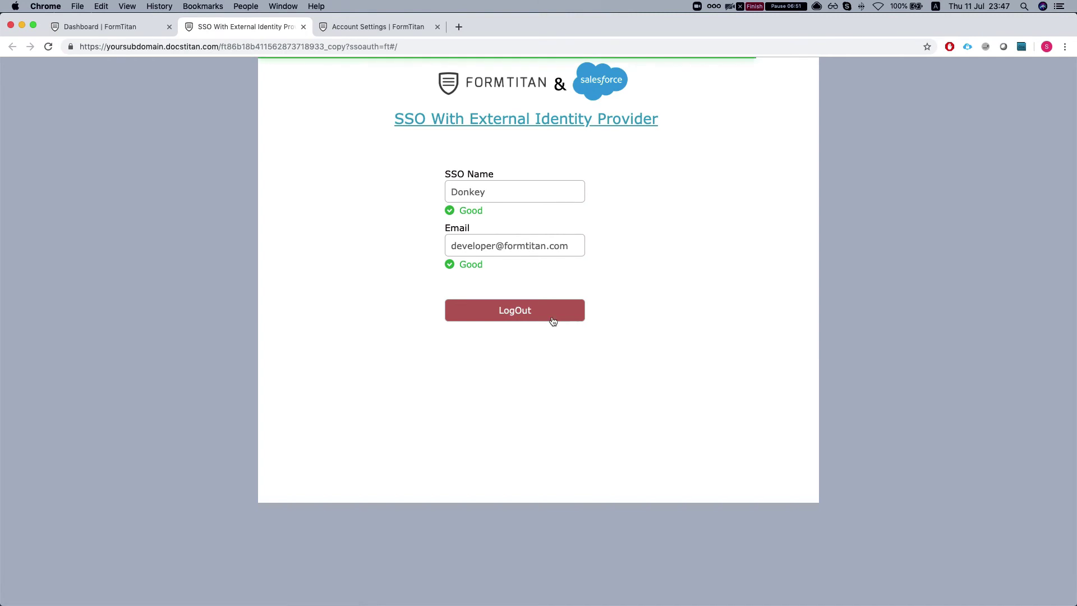
{"action": "left_click", "coordinate": [515, 312]}
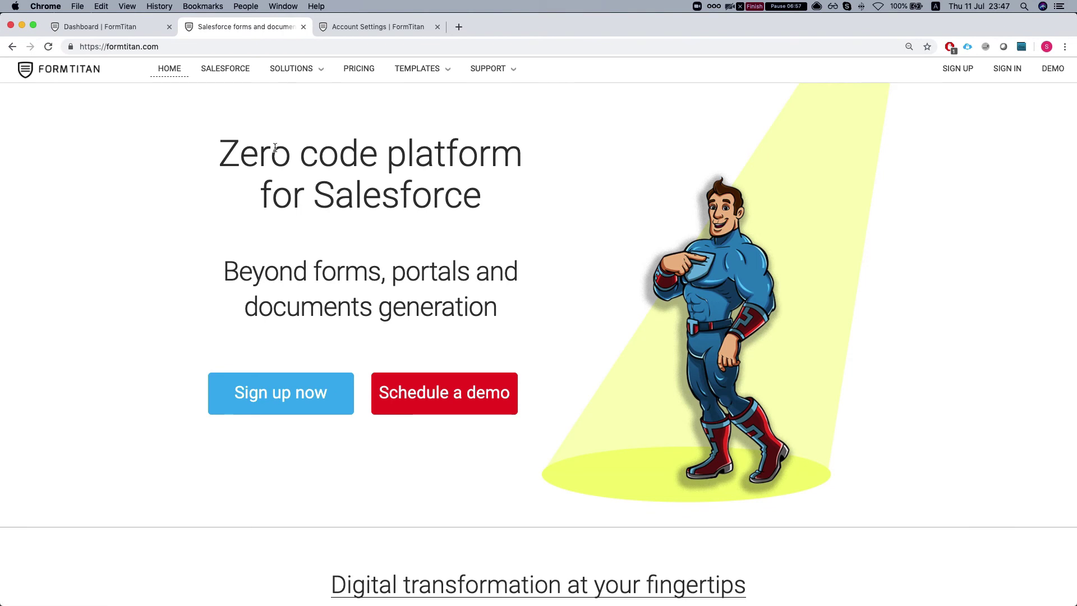
{"action": "left_click", "coordinate": [303, 26]}
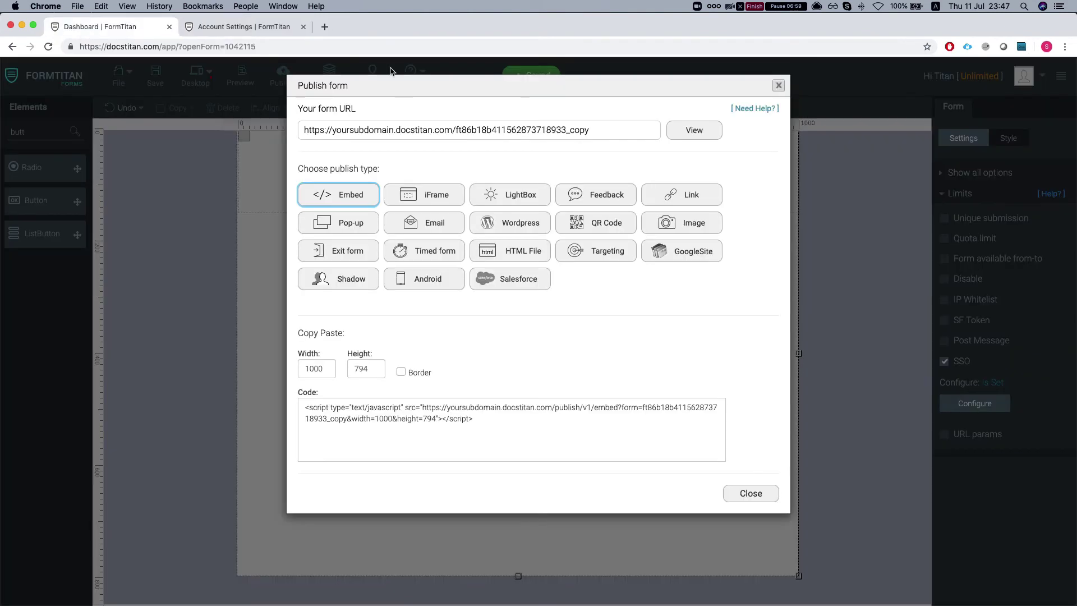
Close the publish window and move the LogOut button lower on the form
{"action": "left_click", "coordinate": [779, 85]}
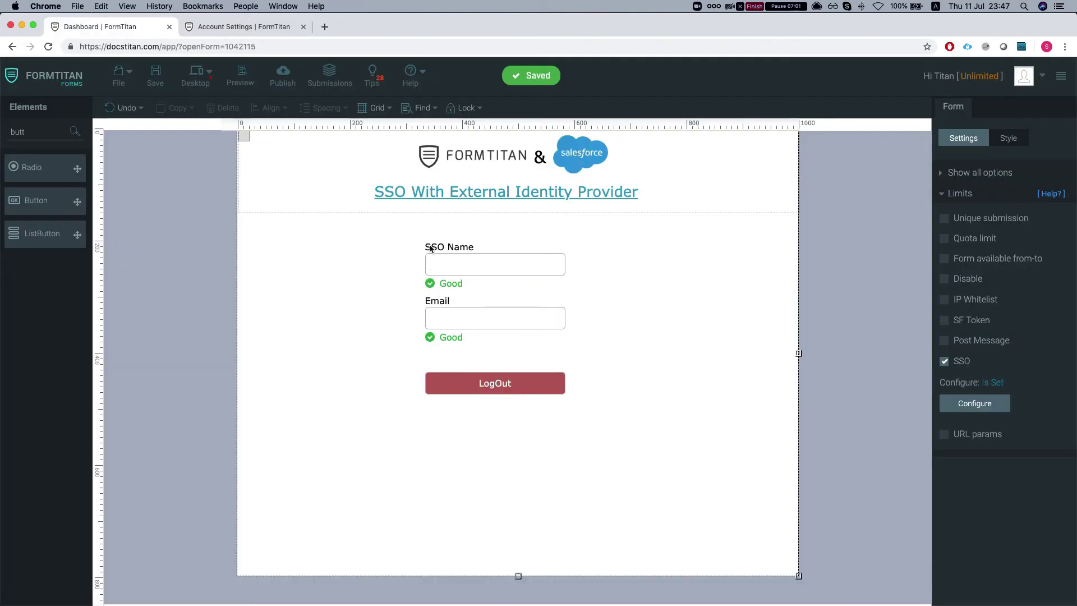
{"action": "left_click", "coordinate": [455, 391]}
{"action": "left_click_drag", "start_coordinate": [464, 391], "coordinate": [456, 437]}
{"action": "left_click", "coordinate": [413, 396]}
Search elements for 'text' and place a Textbox below the Email field
{"action": "key", "text": "BackSpace"}
{"action": "key", "text": "BackSpace"}
{"action": "key", "text": "BackSpace"}
{"action": "key", "text": "BackSpace"}
{"action": "type", "text": "text"}
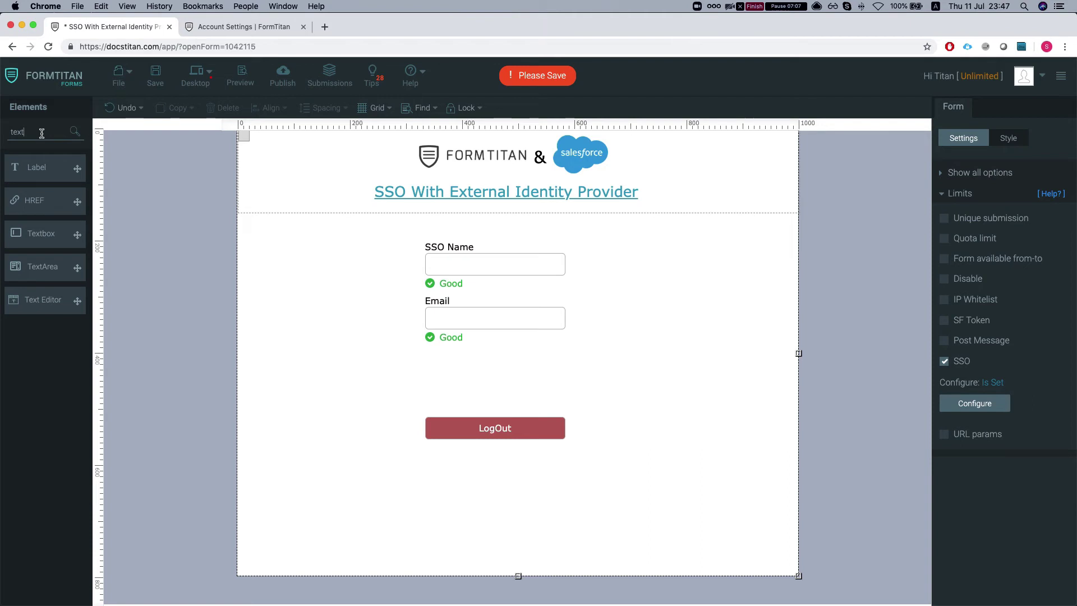
{"action": "key", "text": "BackSpace"}
{"action": "key", "text": "BackSpace"}
{"action": "key", "text": "BackSpace"}
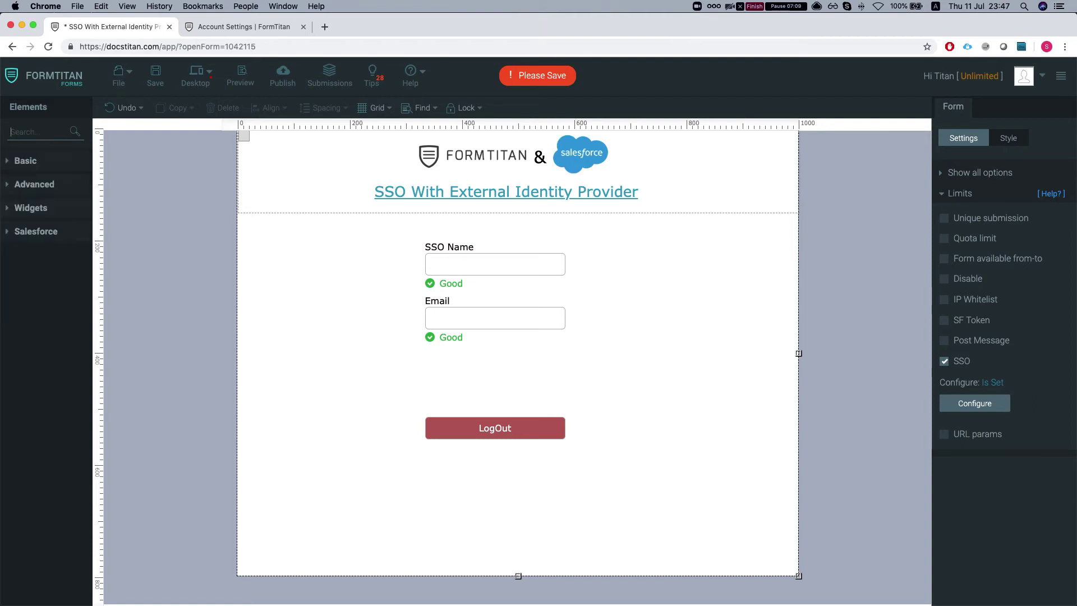
{"action": "type", "text": "t"}
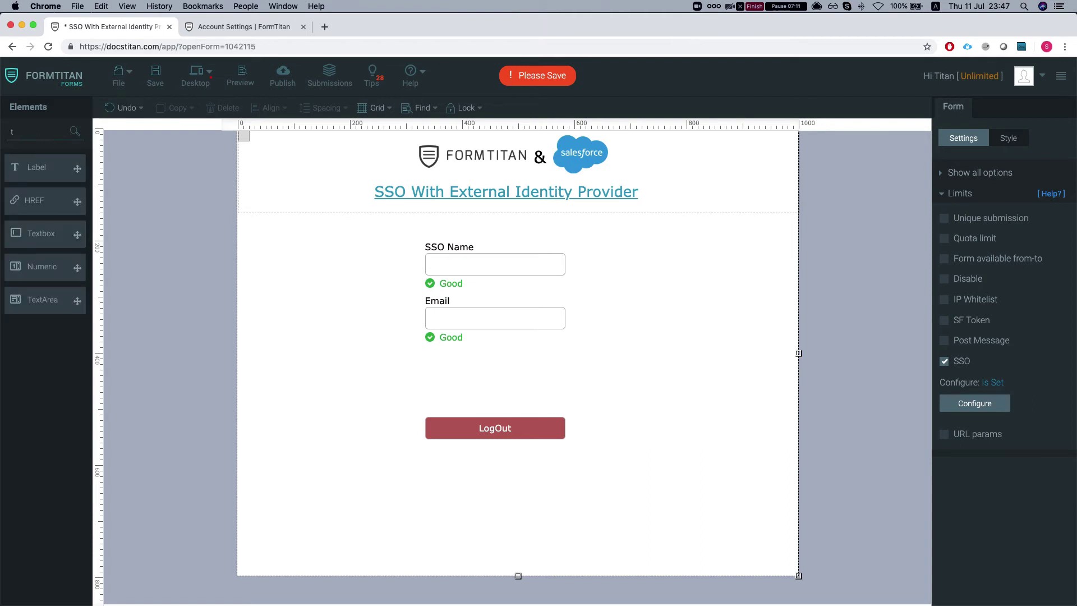
{"action": "key", "text": "BackSpace"}
{"action": "type", "text": "text"}
{"action": "left_click_drag", "start_coordinate": [77, 234], "coordinate": [456, 373]}
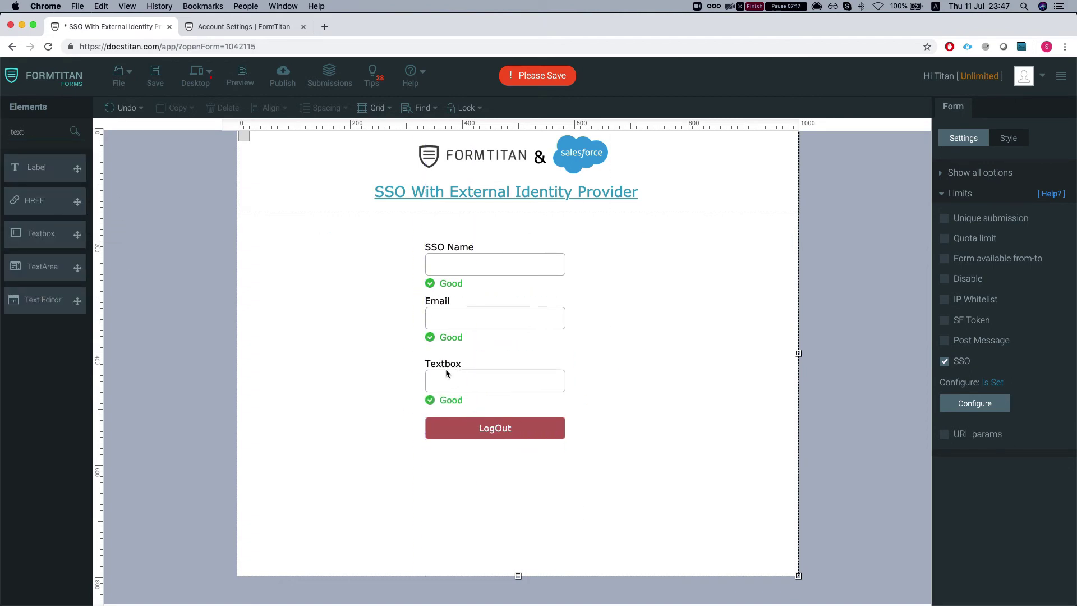
Rename the new textbox's label to 'condition logout' and nudge it into place
{"action": "left_click", "coordinate": [455, 366]}
{"action": "double_click", "coordinate": [445, 365]}
{"action": "type", "text": "con"}
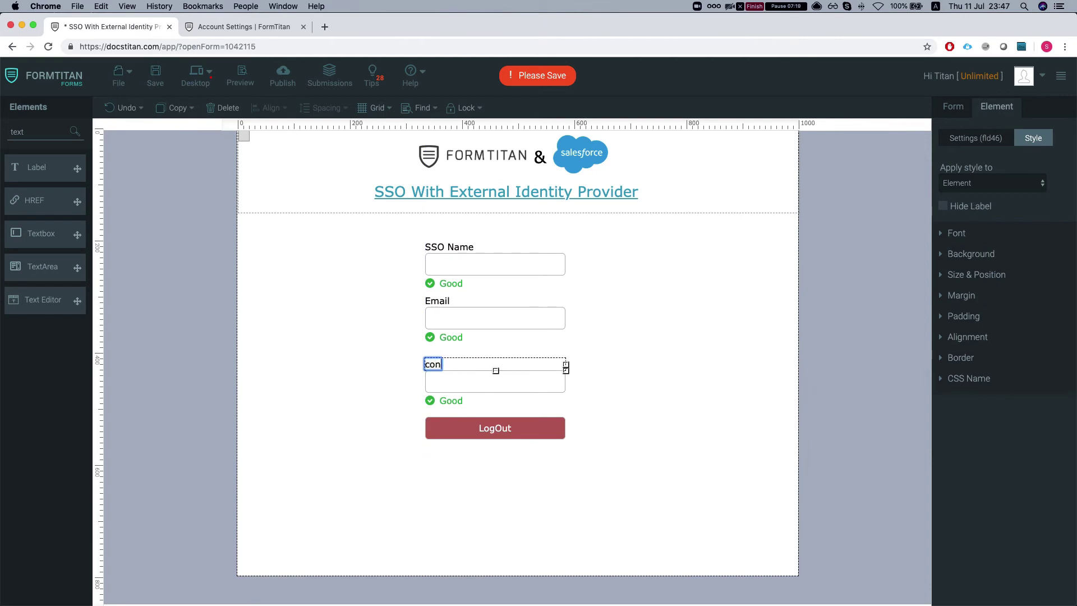
{"action": "type", "text": "dition logout"}
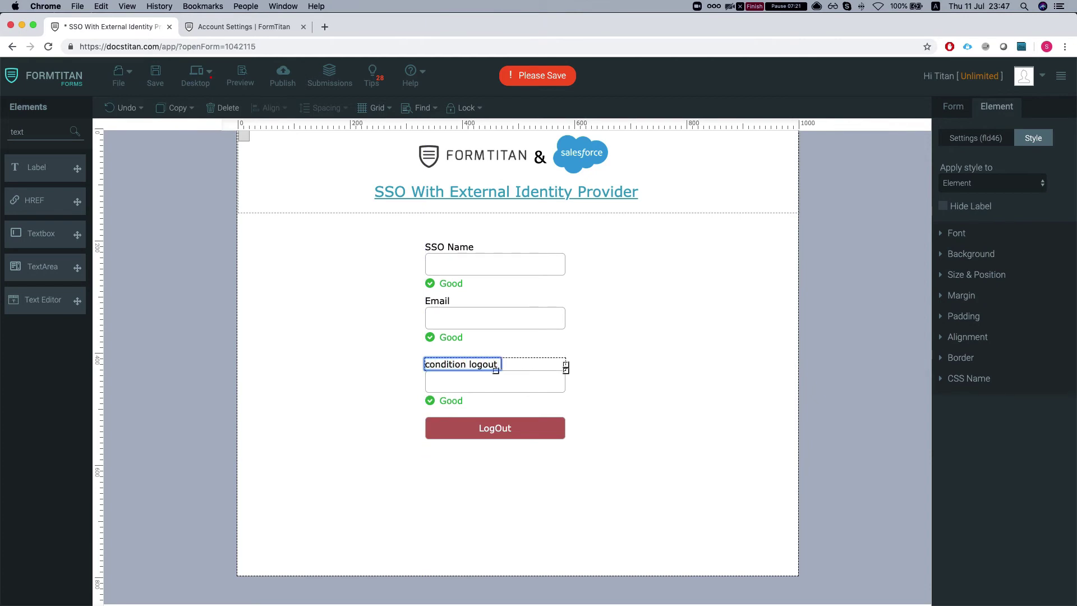
{"action": "left_click", "coordinate": [464, 376]}
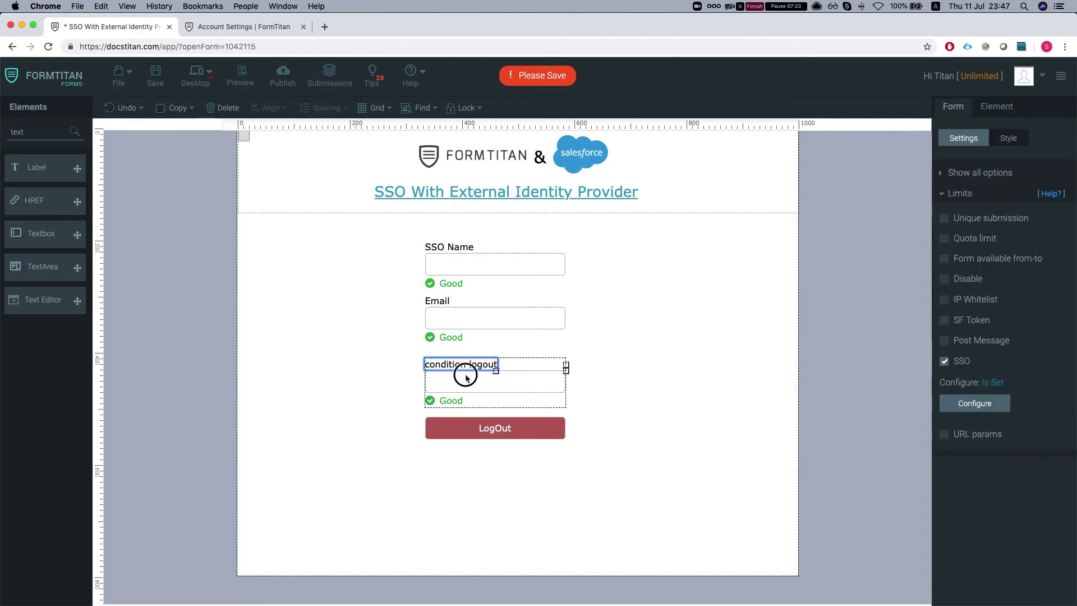
{"action": "left_click", "coordinate": [596, 353]}
{"action": "left_click_drag", "start_coordinate": [516, 387], "coordinate": [521, 381]}
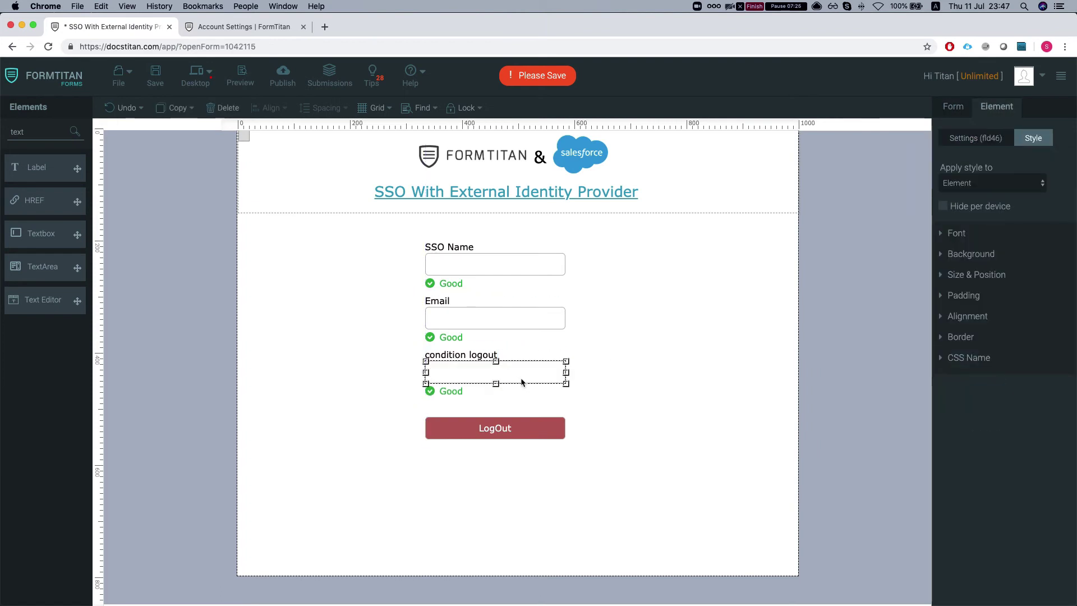
Under Conditioning, add the rule 'Current field Equals 1' and open the results list
{"action": "left_click", "coordinate": [979, 139]}
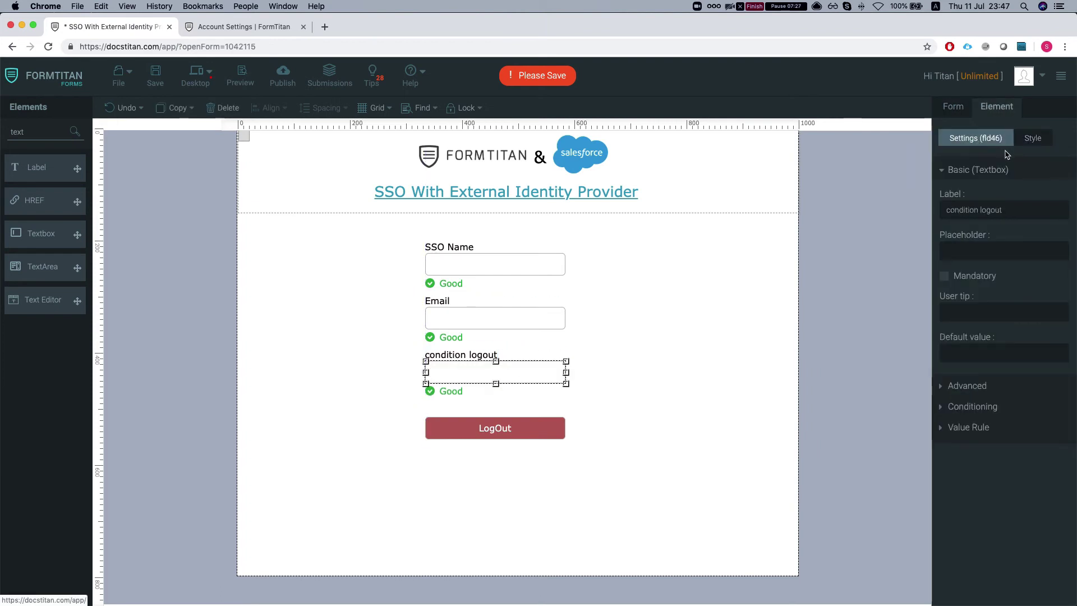
{"action": "left_click", "coordinate": [965, 407]}
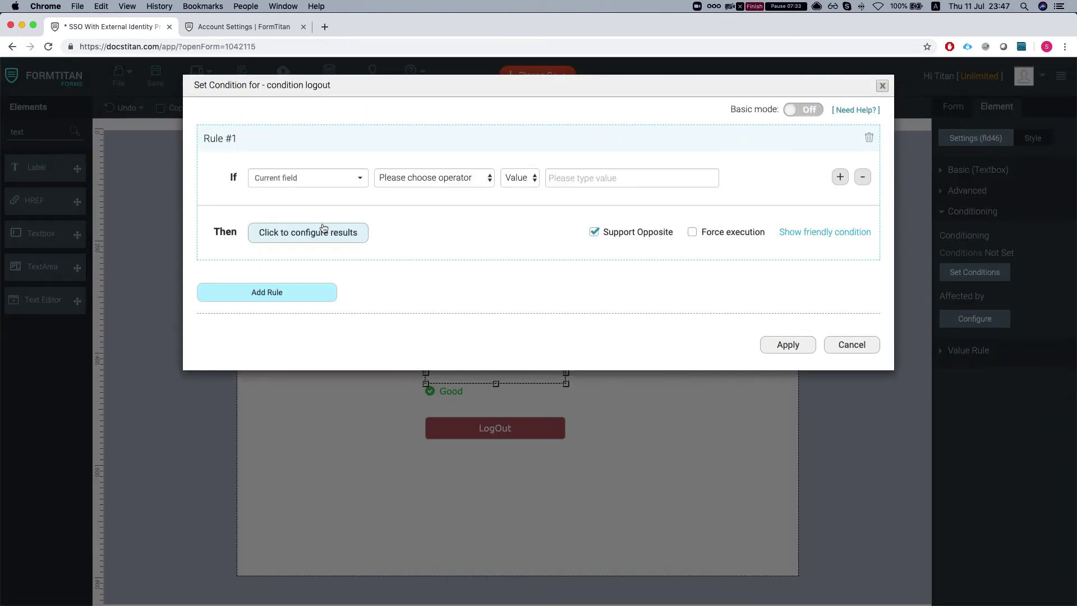
{"action": "left_click", "coordinate": [418, 179]}
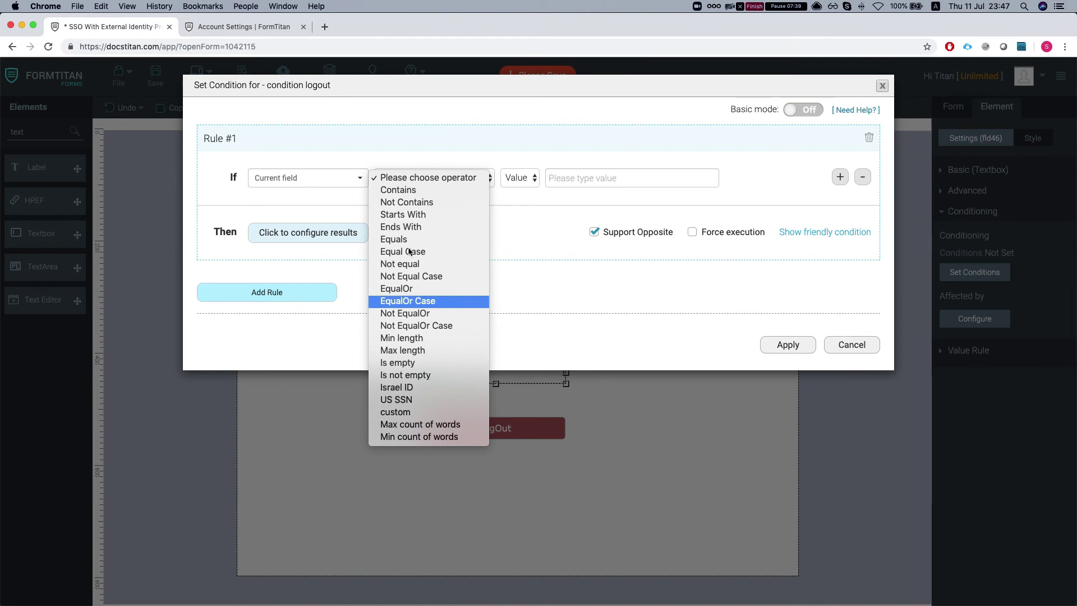
{"action": "left_click", "coordinate": [404, 246]}
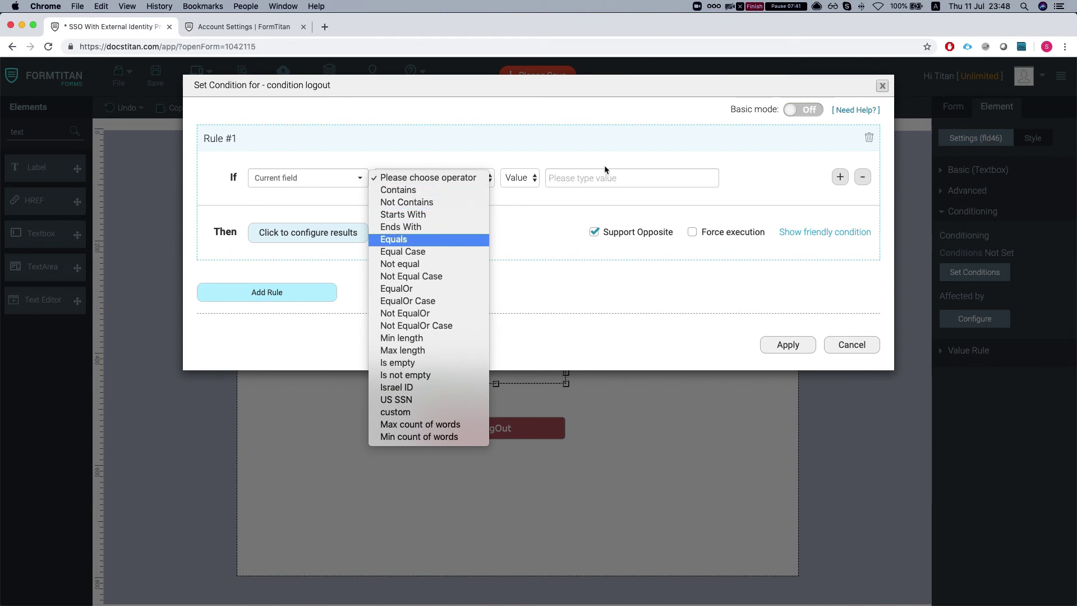
{"action": "left_click", "coordinate": [600, 177]}
{"action": "type", "text": "1"}
{"action": "left_click", "coordinate": [314, 233]}
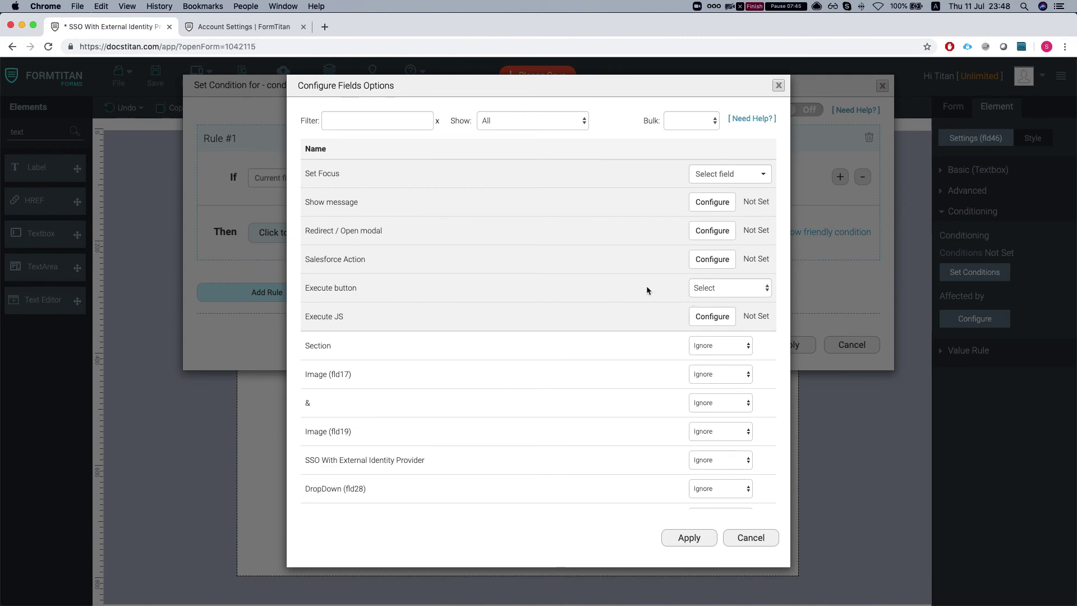
Choose the Execute JS result and uncomment the window.FTSSOLogout() line
{"action": "left_click", "coordinate": [713, 317]}
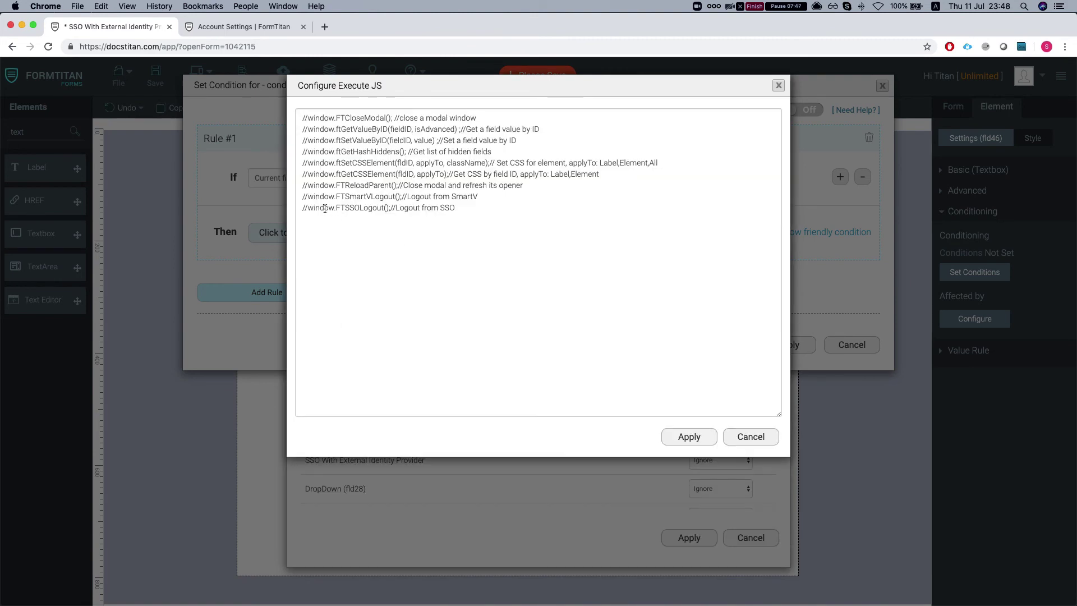
{"action": "left_click", "coordinate": [308, 209]}
{"action": "key", "text": "BackSpace"}
{"action": "key", "text": "BackSpace"}
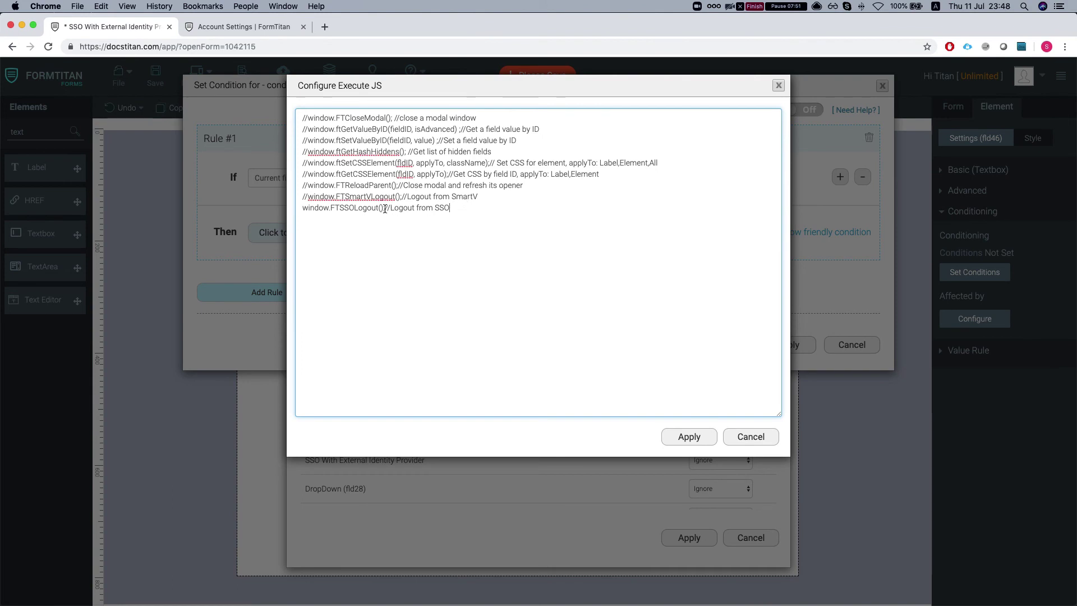
{"action": "left_click_drag", "start_coordinate": [384, 209], "coordinate": [495, 212]}
{"action": "type", "text": ";"}
{"action": "key", "text": "super+z"}
Delete the trailing 'Logout from SSO' comment and apply the JS and result dialogs
{"action": "double_click", "coordinate": [347, 206]}
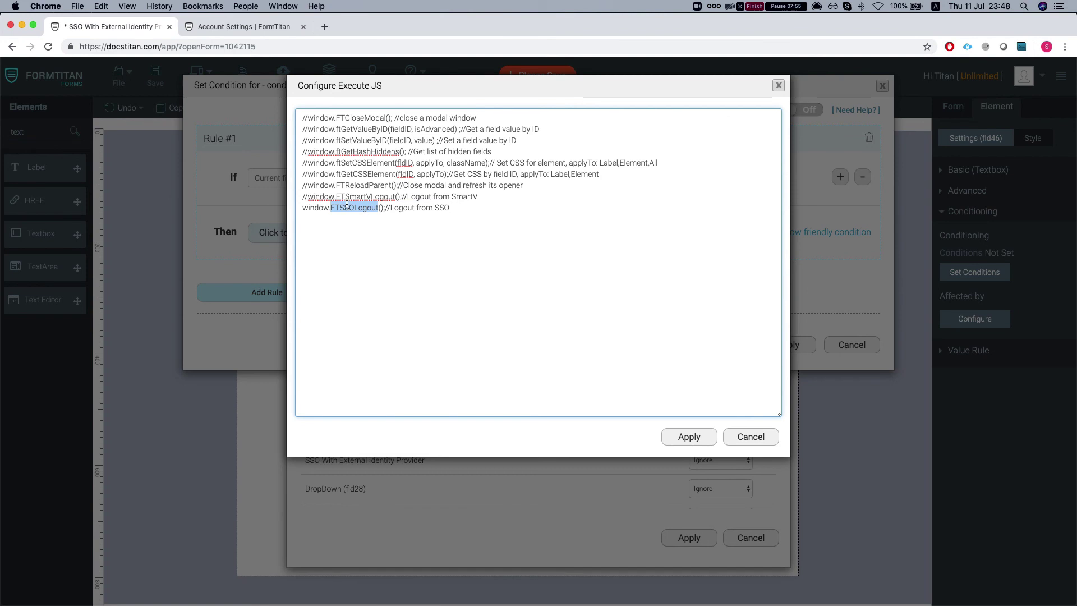
{"action": "left_click", "coordinate": [339, 218]}
{"action": "left_click_drag", "start_coordinate": [303, 207], "coordinate": [377, 209]}
{"action": "left_click", "coordinate": [384, 210]}
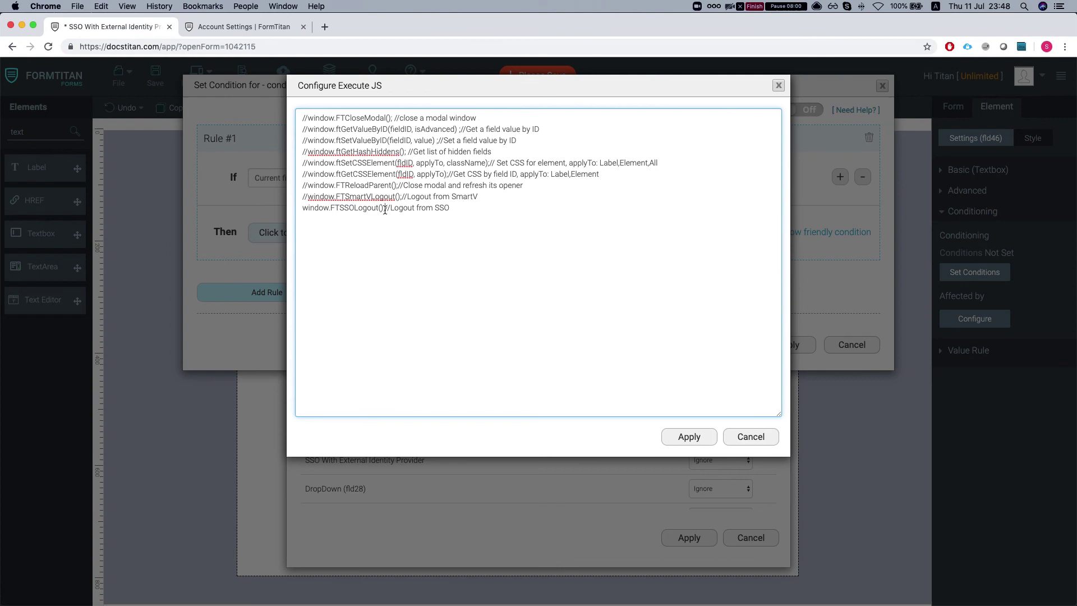
{"action": "left_click", "coordinate": [301, 208]}
{"action": "left_click_drag", "start_coordinate": [385, 210], "coordinate": [485, 210]}
{"action": "key", "text": "BackSpace"}
{"action": "left_click", "coordinate": [689, 434]}
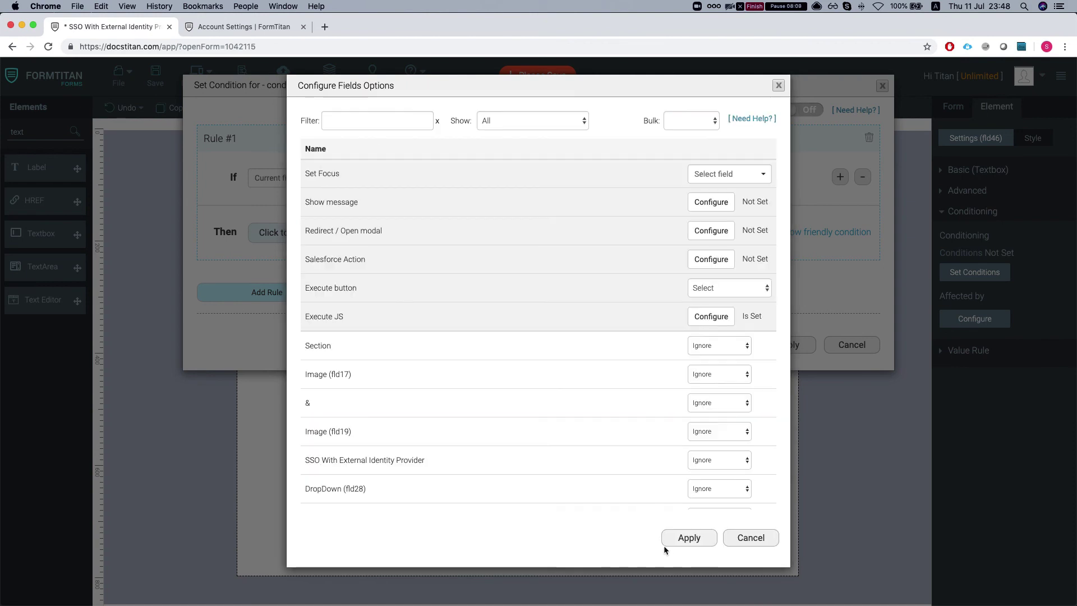
{"action": "left_click", "coordinate": [665, 543]}
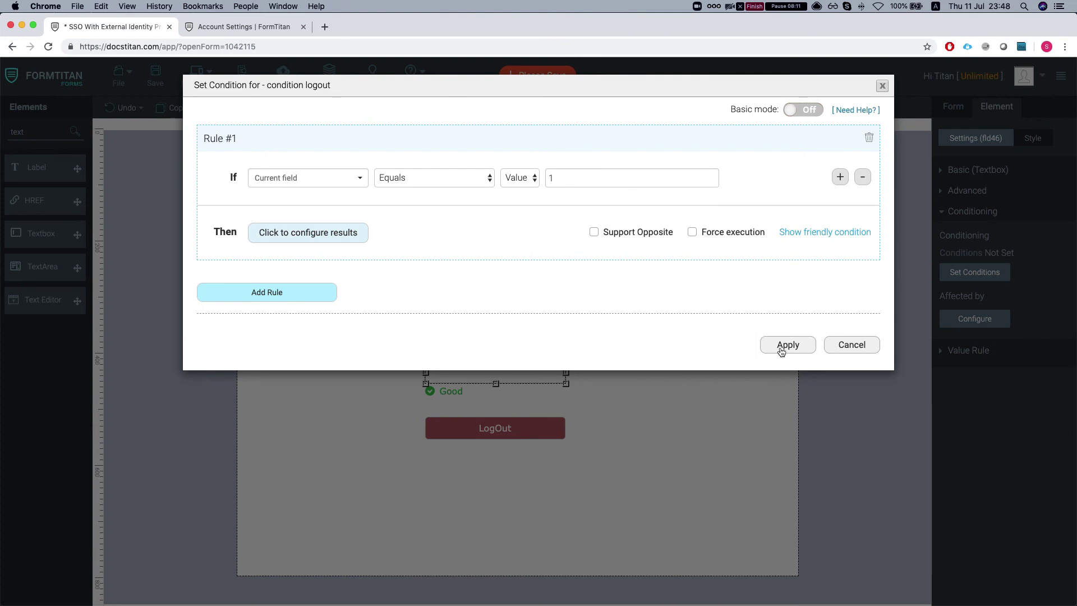
Apply the condition rule and save the form
{"action": "left_click", "coordinate": [783, 346]}
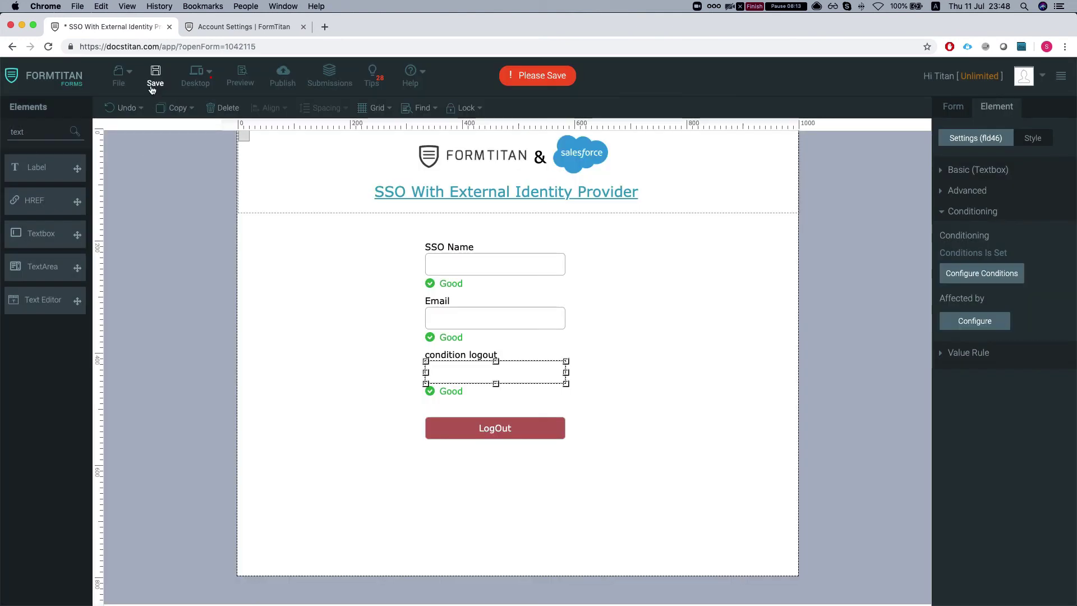
{"action": "left_click", "coordinate": [154, 77]}
{"action": "left_click", "coordinate": [245, 28]}
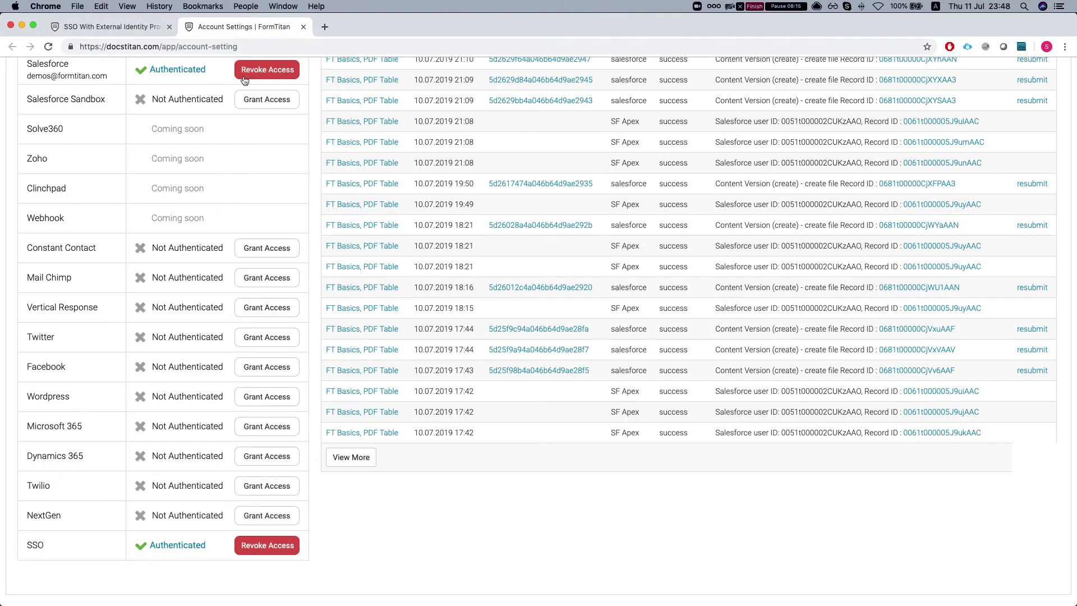
{"action": "left_click", "coordinate": [130, 25]}
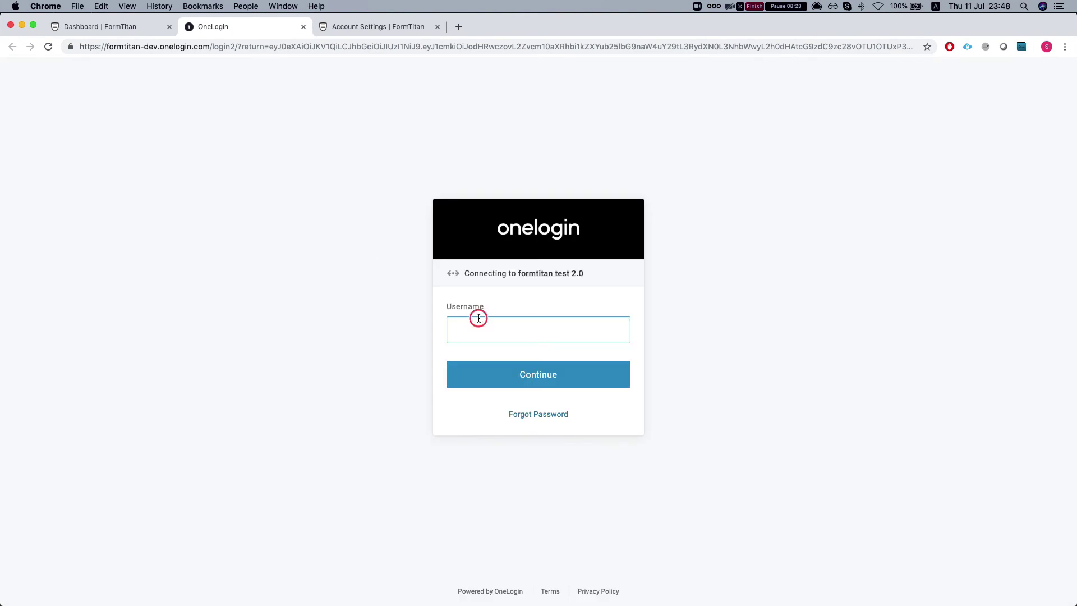
Paste the account username on the OneLogin page and continue
{"action": "key", "text": "super+v"}
{"action": "left_click", "coordinate": [499, 373]}
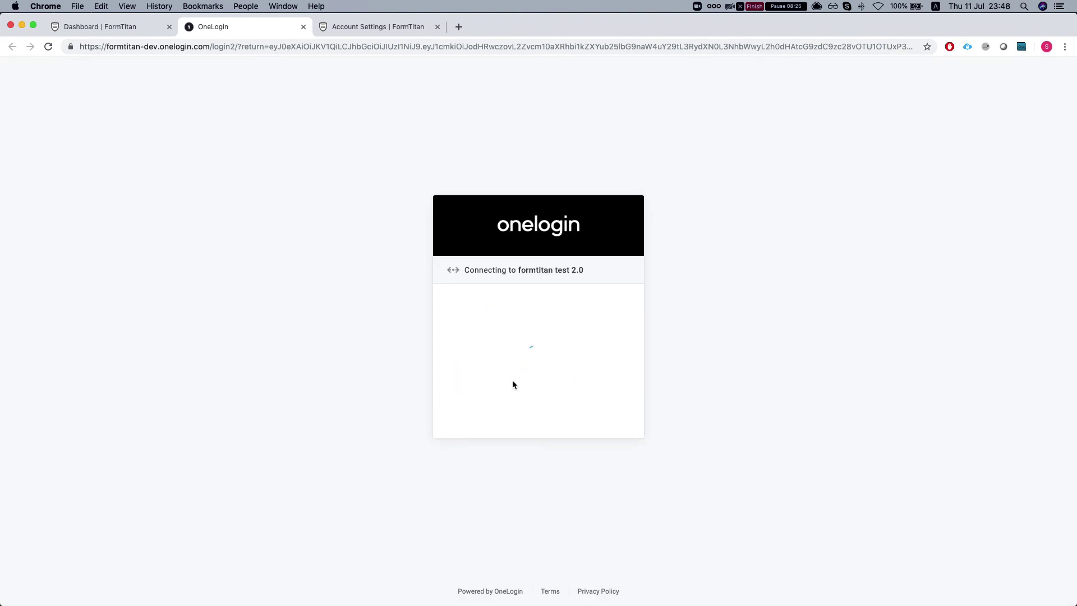
{"action": "left_click", "coordinate": [514, 362]}
Finish OneLogin sign-in with the saved password, then focus the condition logout field
{"action": "left_click", "coordinate": [513, 390]}
{"action": "left_click", "coordinate": [512, 402]}
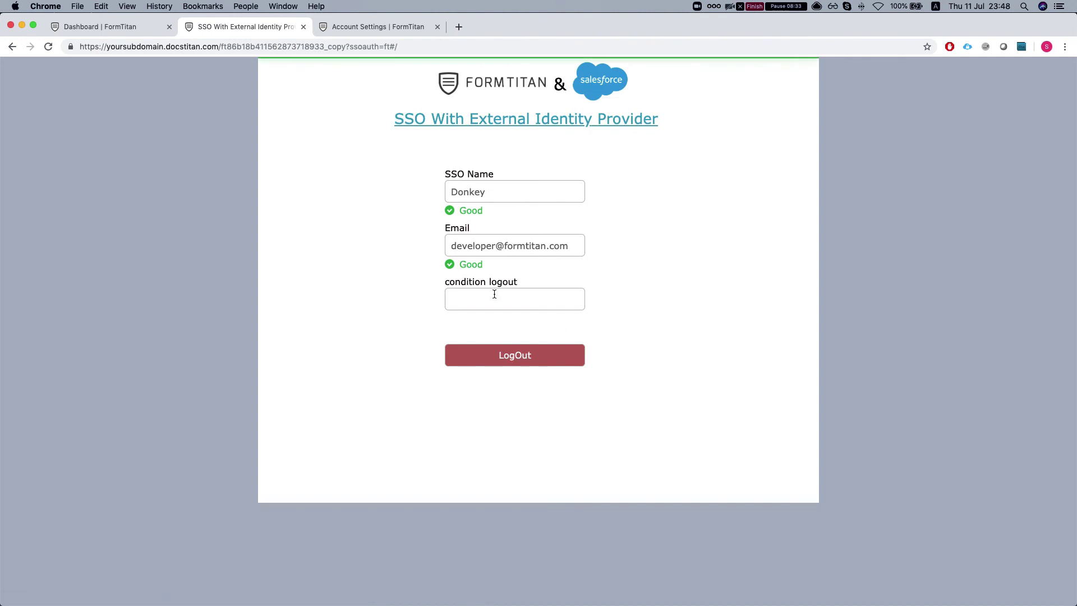
{"action": "left_click", "coordinate": [494, 294]}
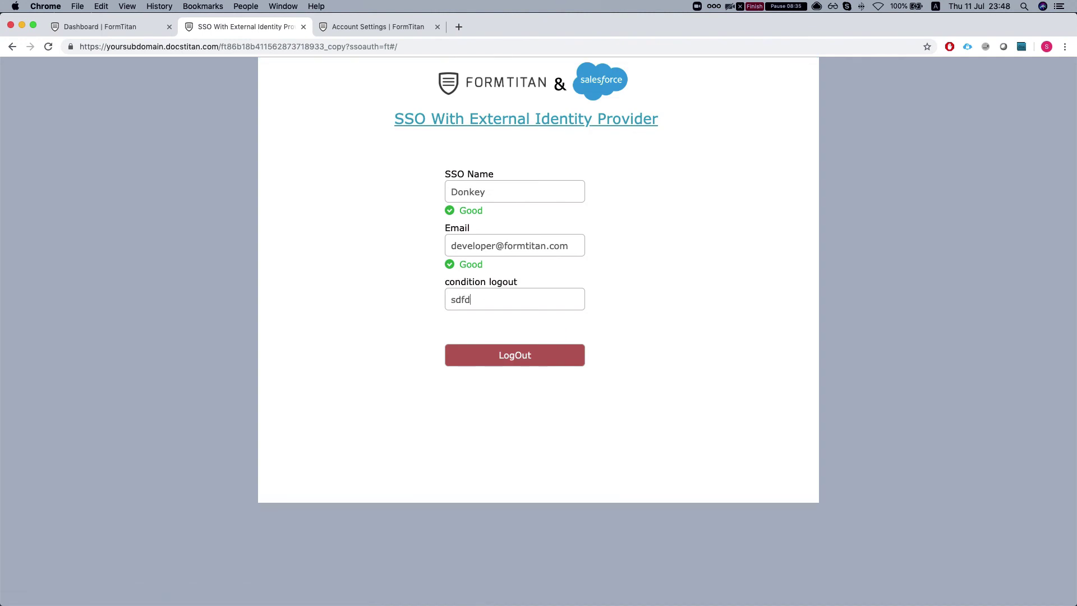